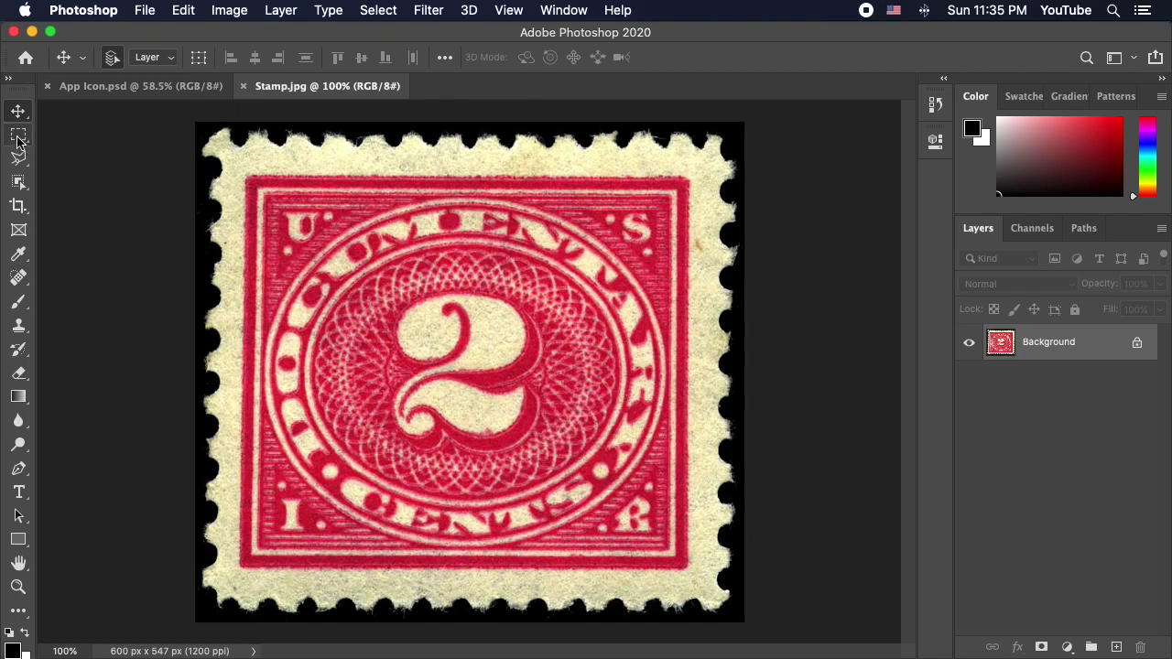
Select the black background around the stamp with the Magic Wand tool at a tolerance of 32.
{"action": "key", "text": "w"}
{"action": "left_click", "coordinate": [18, 184]}
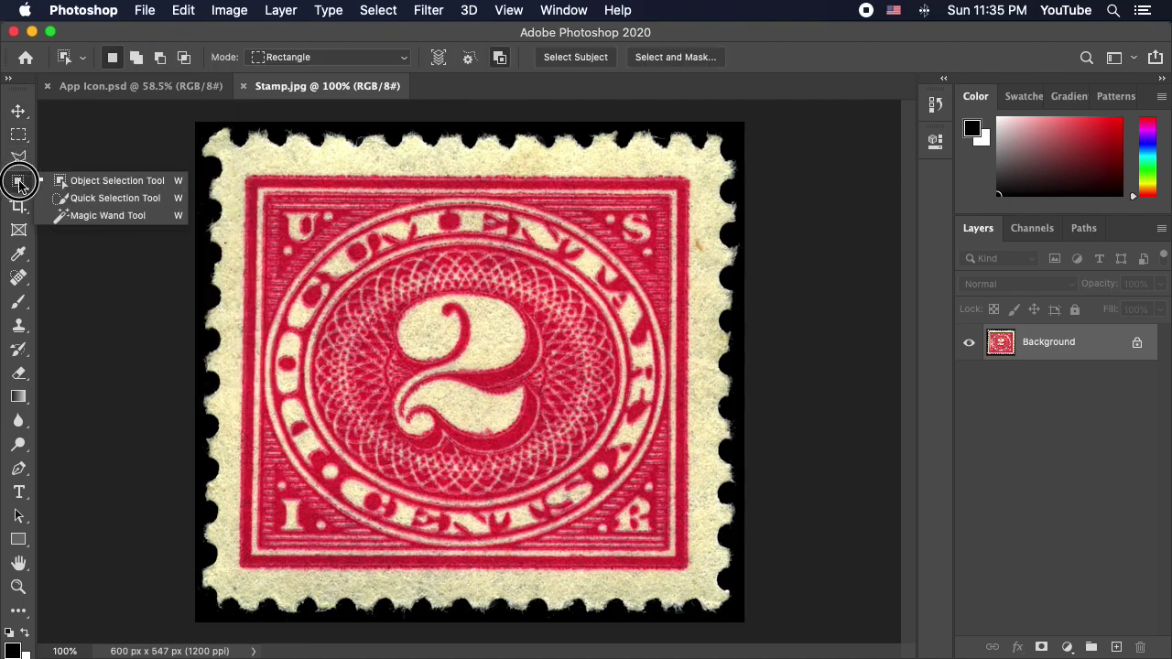
{"action": "left_click", "coordinate": [81, 215]}
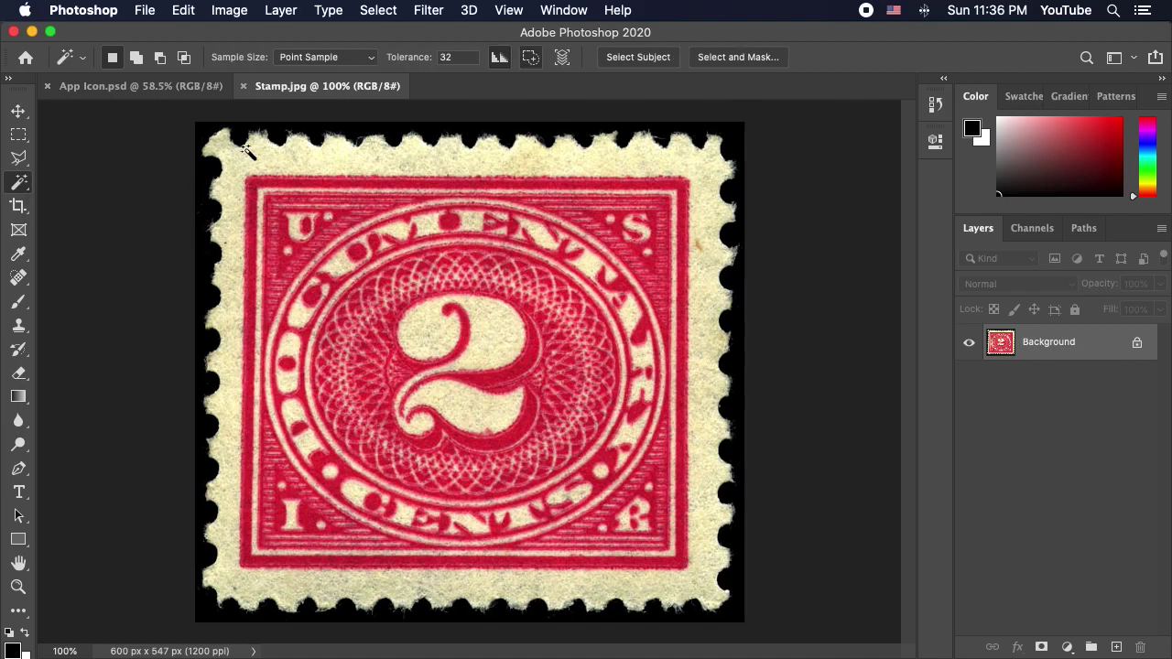
{"action": "left_click", "coordinate": [740, 135]}
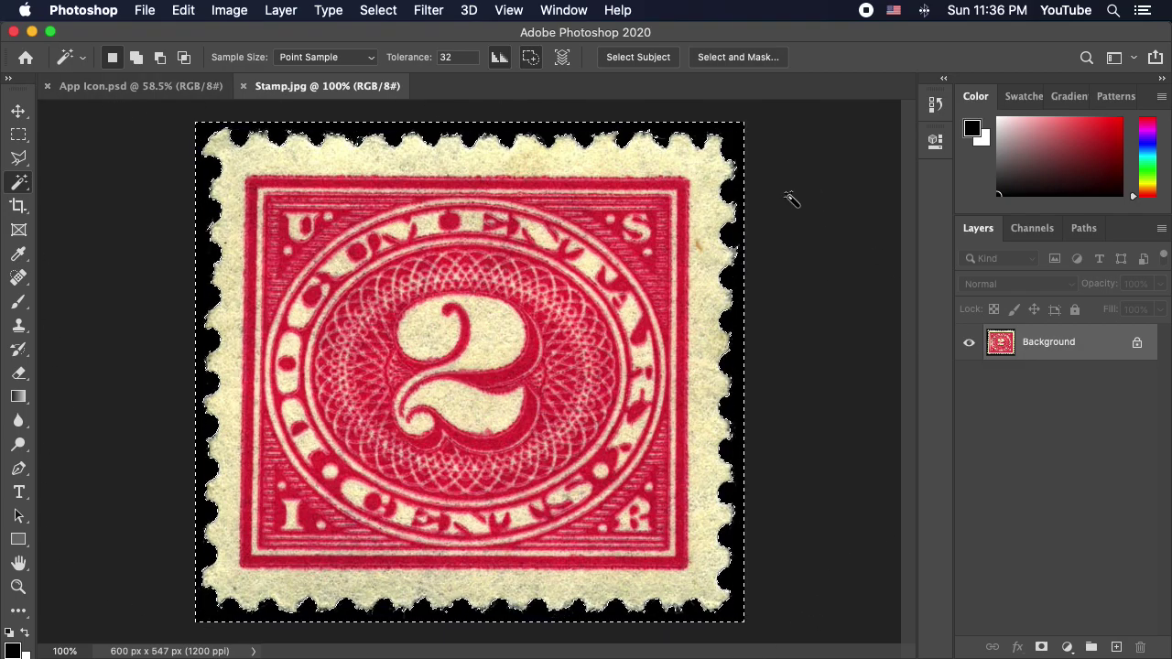
Invert the selection and add a layer mask that hides the black background around the stamp.
{"action": "left_click", "coordinate": [383, 11]}
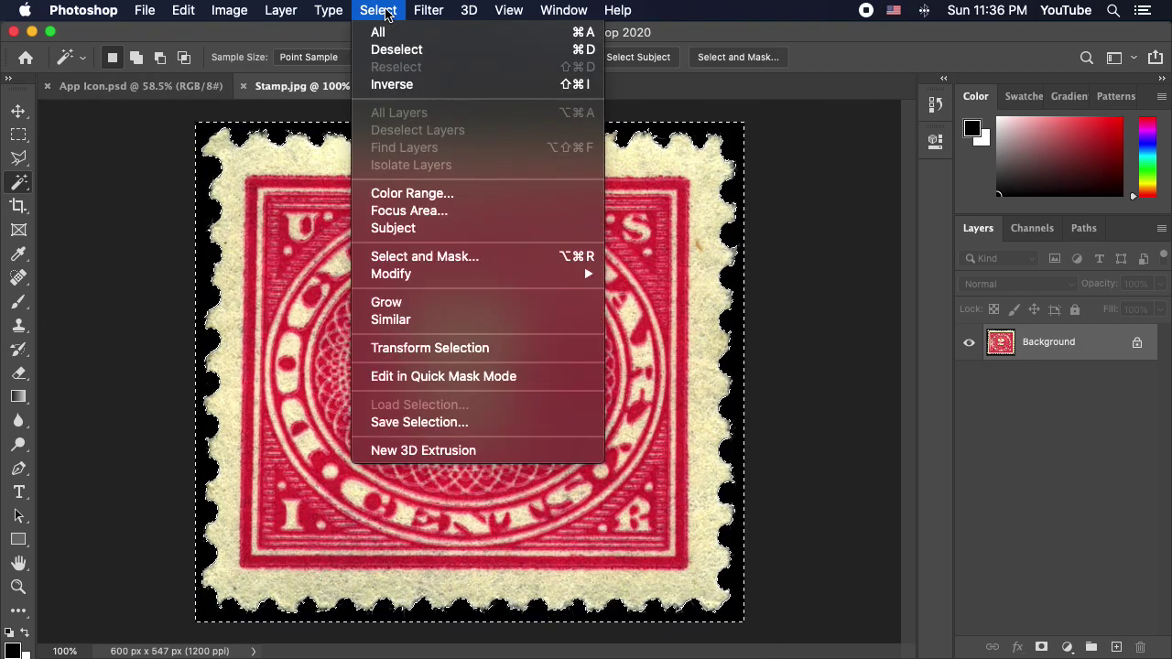
{"action": "left_click", "coordinate": [413, 85]}
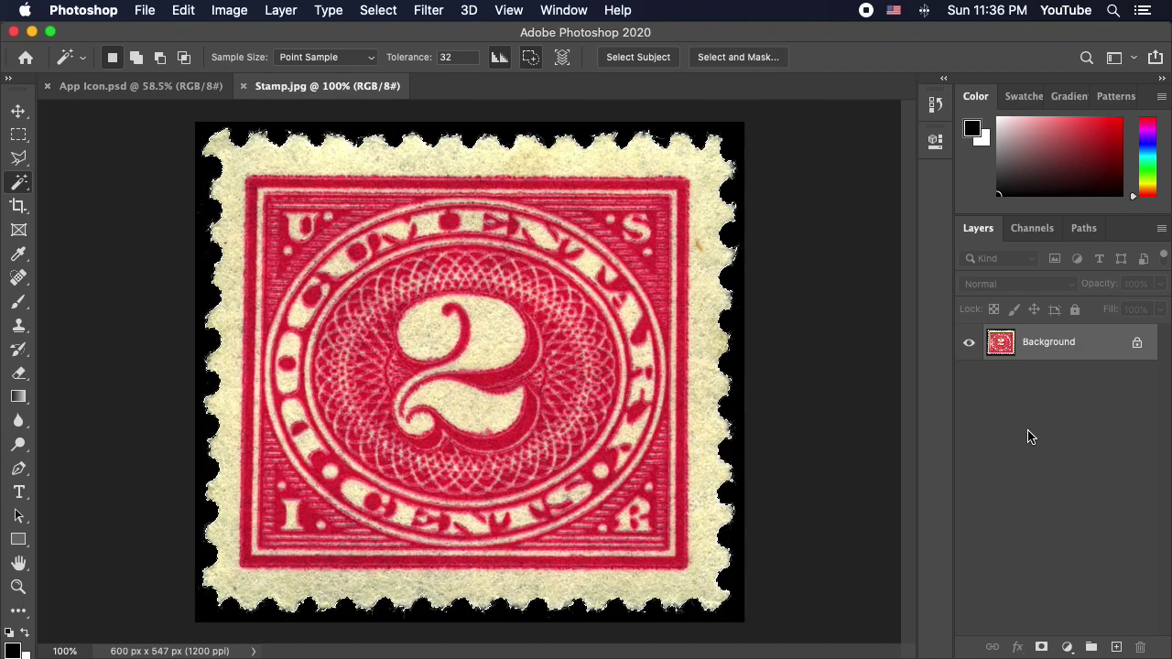
{"action": "left_click", "coordinate": [1042, 647]}
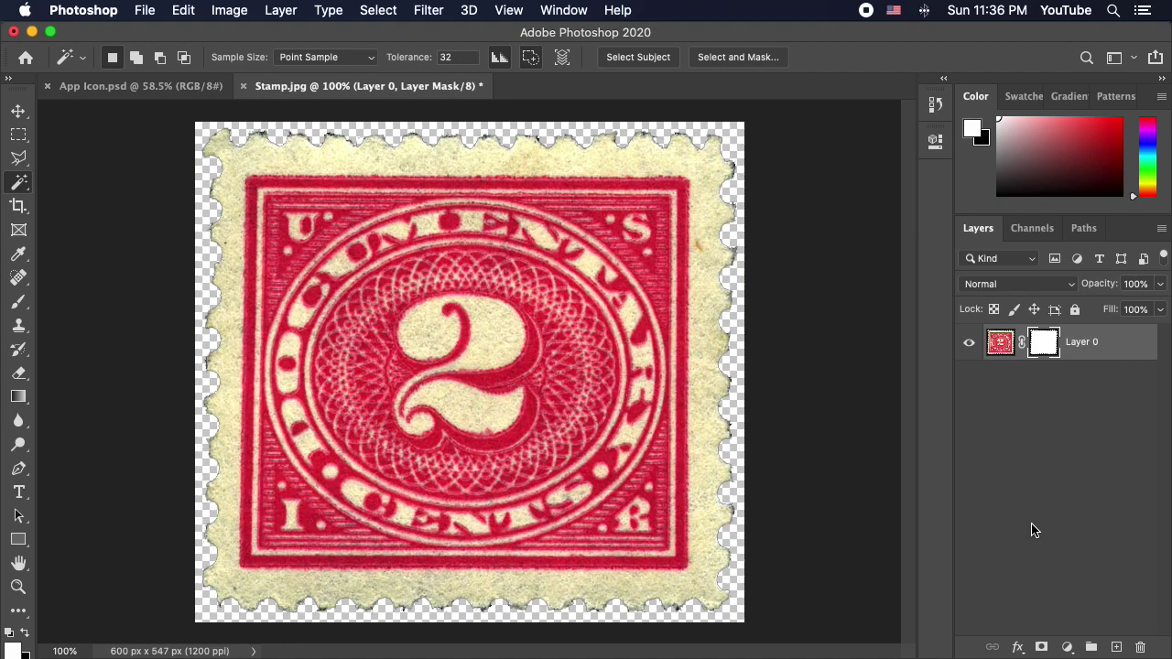
Rename the masked layer as Stamp.
{"action": "double_click", "coordinate": [1088, 341]}
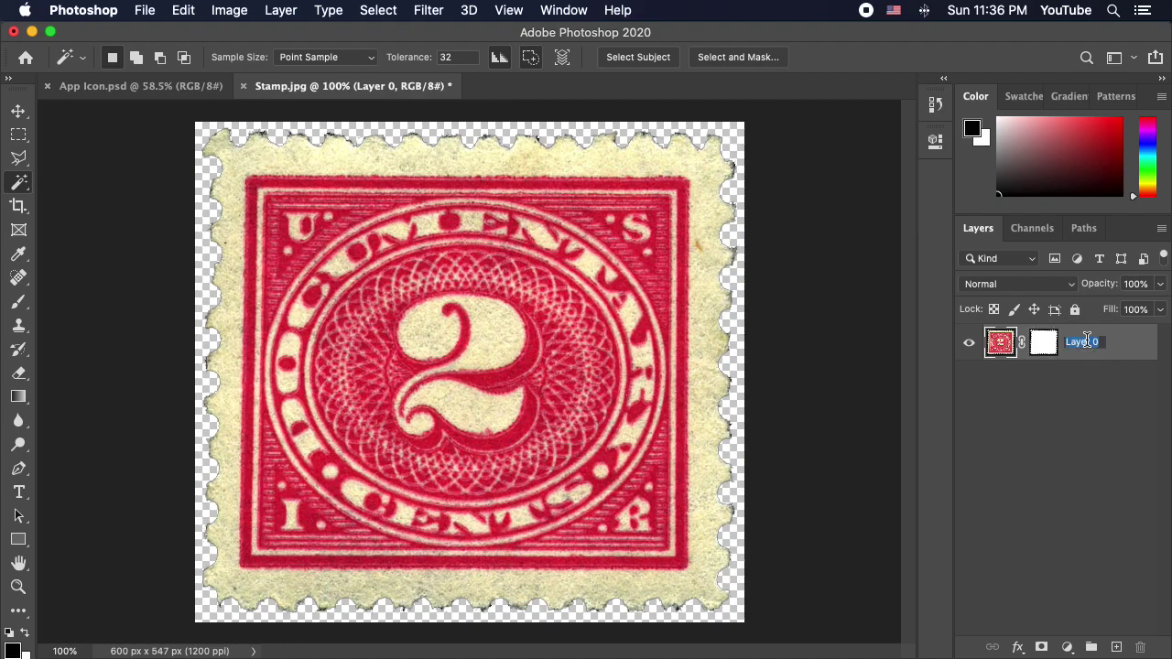
{"action": "type", "text": "Stamp"}
{"action": "key", "text": "Return"}
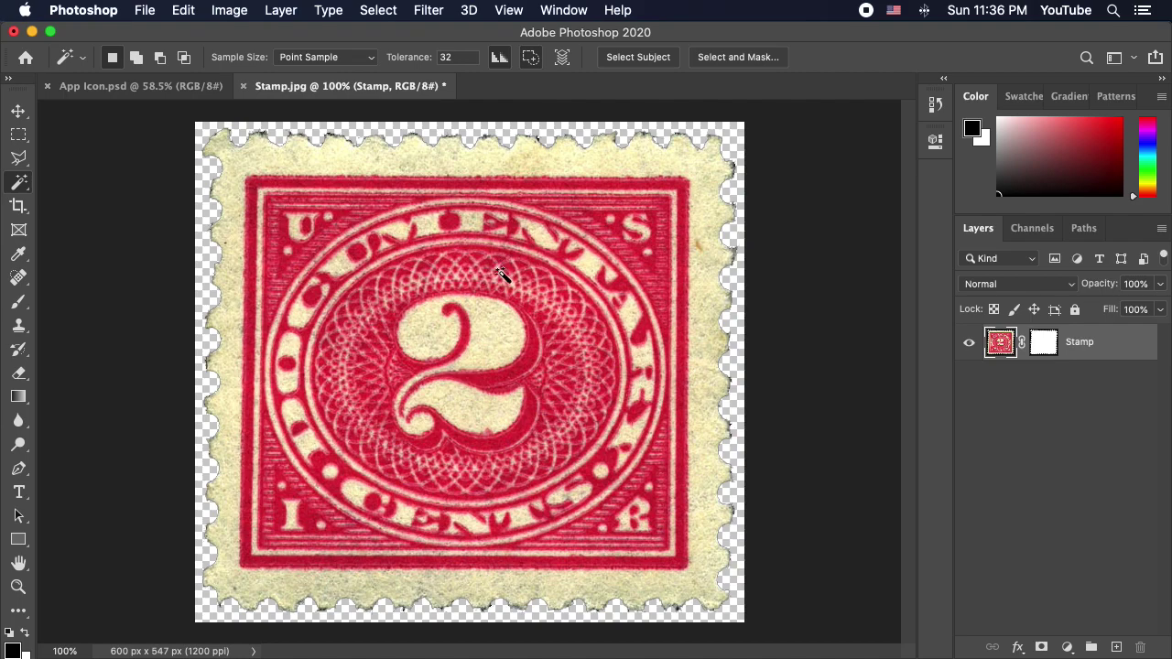
Check the stamp image's width and height in pixels against App Icon.psd, without resizing the image.
{"action": "left_click", "coordinate": [159, 87]}
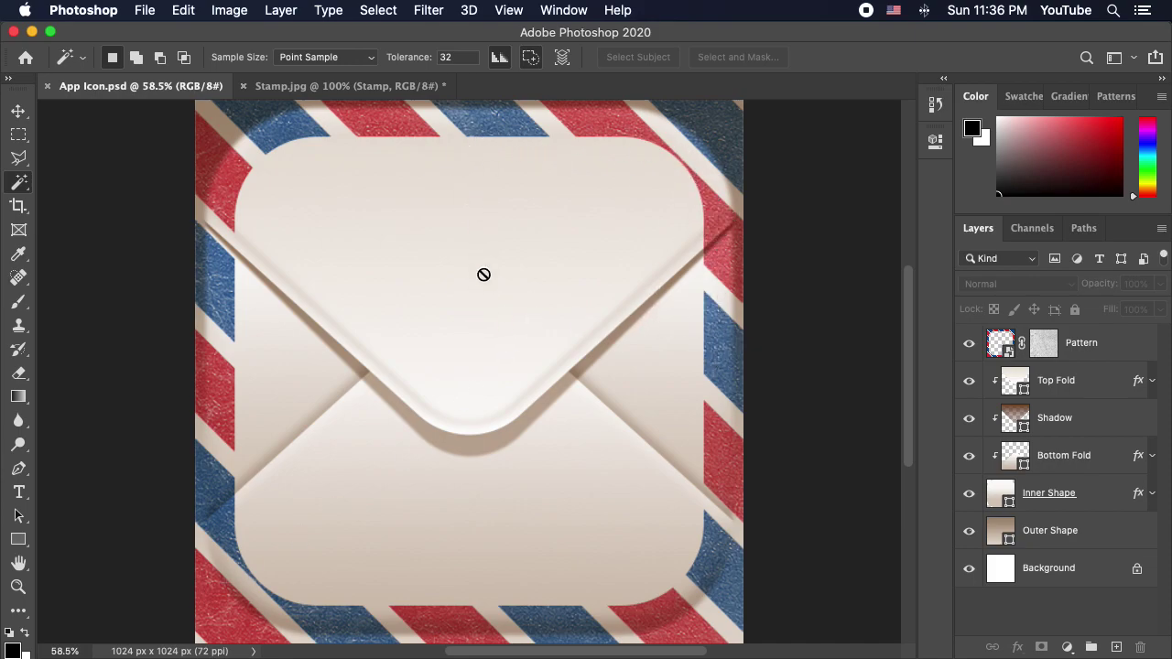
{"action": "left_click", "coordinate": [312, 87]}
{"action": "left_click", "coordinate": [230, 11]}
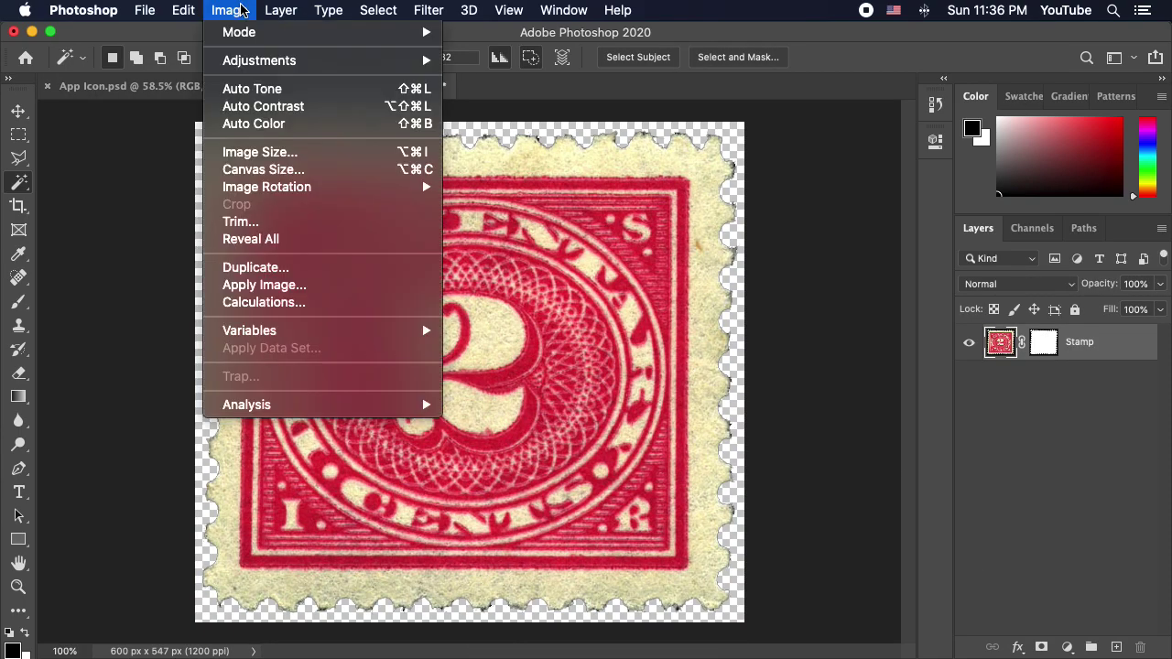
{"action": "left_click", "coordinate": [257, 151]}
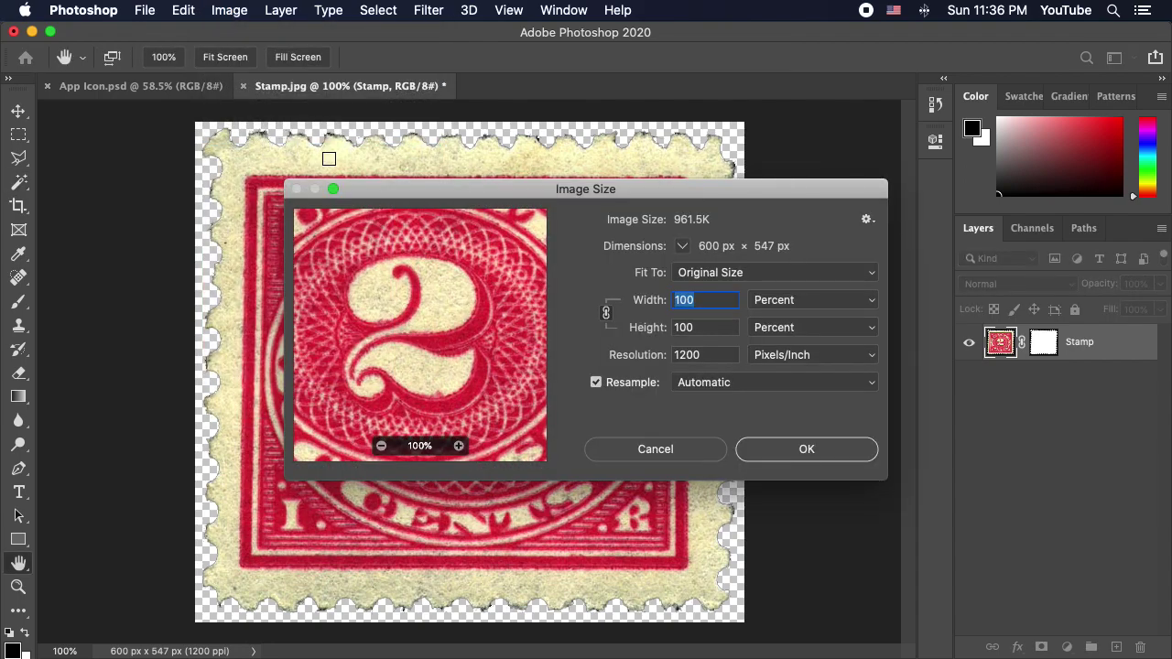
{"action": "left_click", "coordinate": [774, 305]}
{"action": "left_click", "coordinate": [798, 314]}
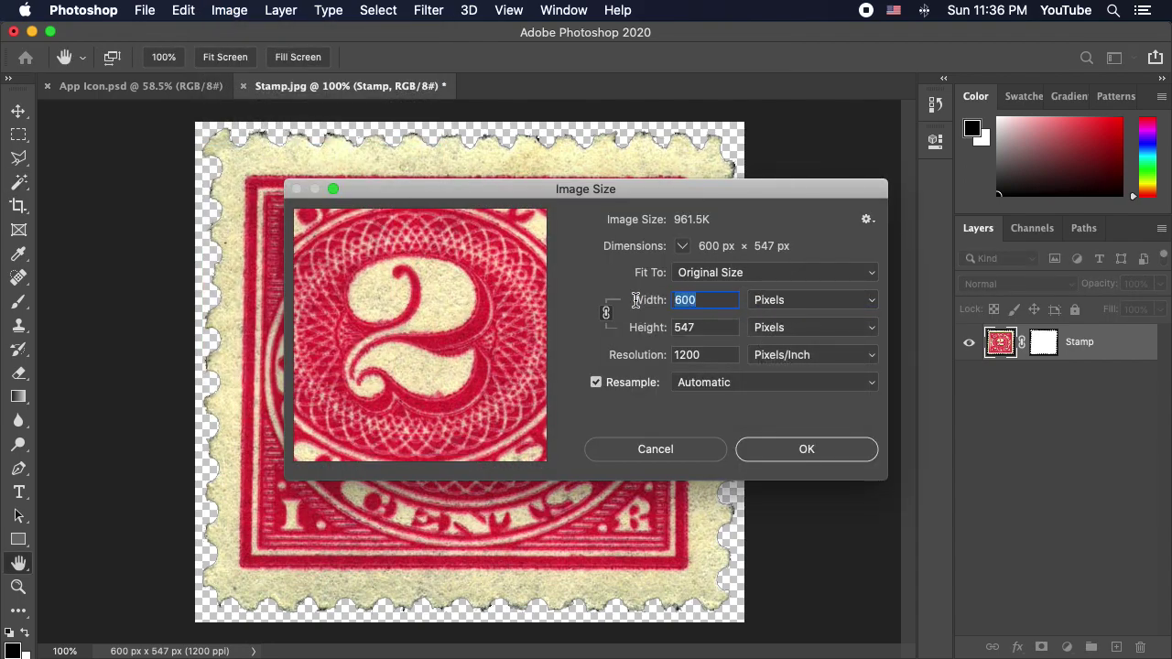
{"action": "double_click", "coordinate": [711, 326]}
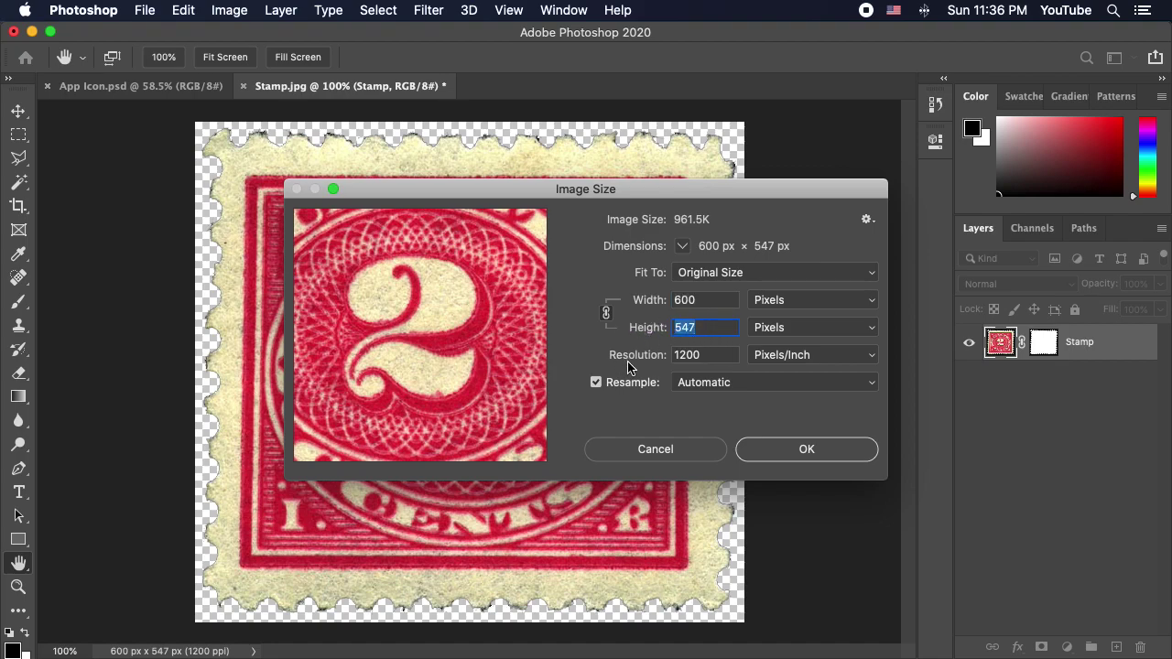
{"action": "left_click", "coordinate": [654, 450]}
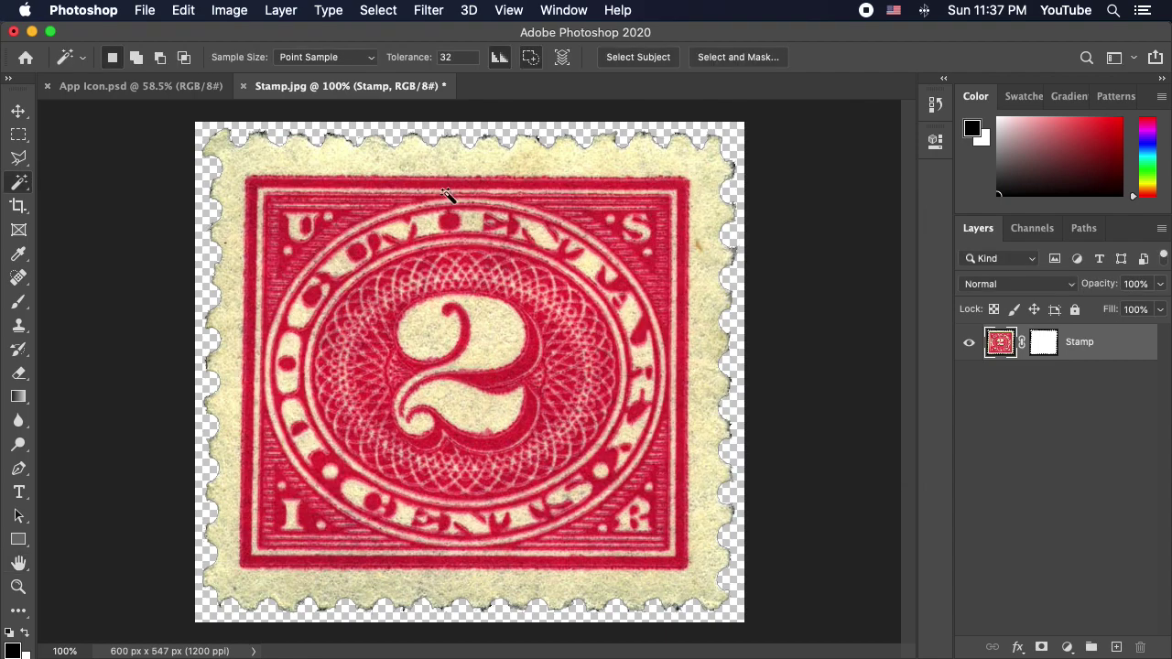
{"action": "key", "text": "ctrl+Tab"}
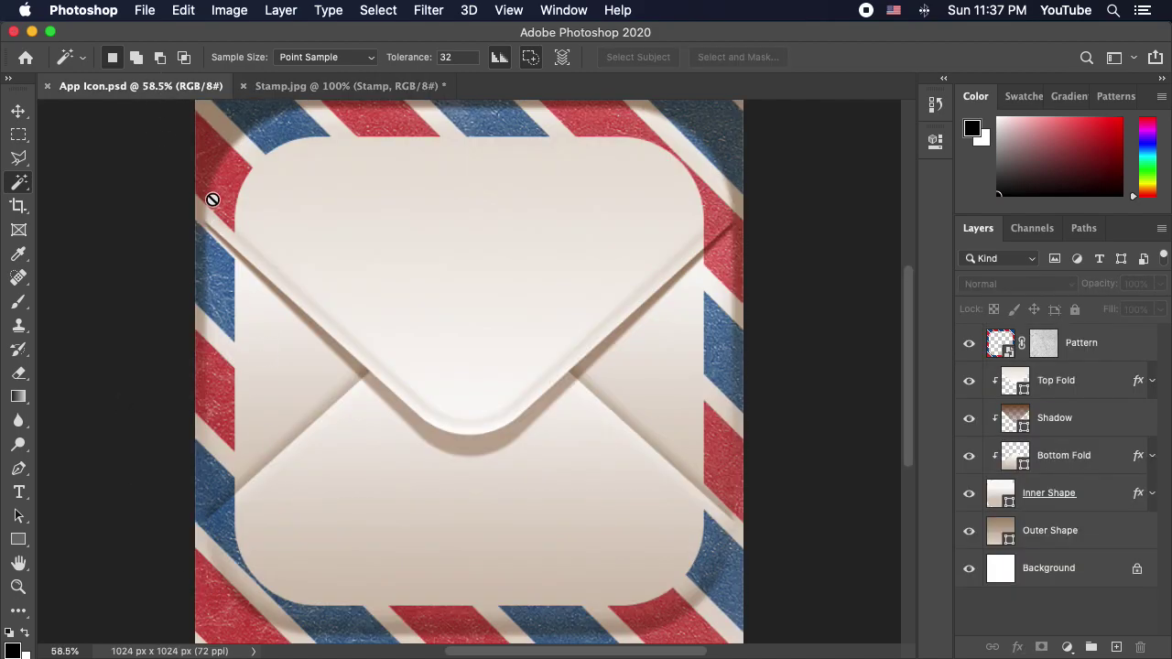
Return to Stamp.jpg and convert the Stamp layer to a smart object.
{"action": "left_click", "coordinate": [333, 86]}
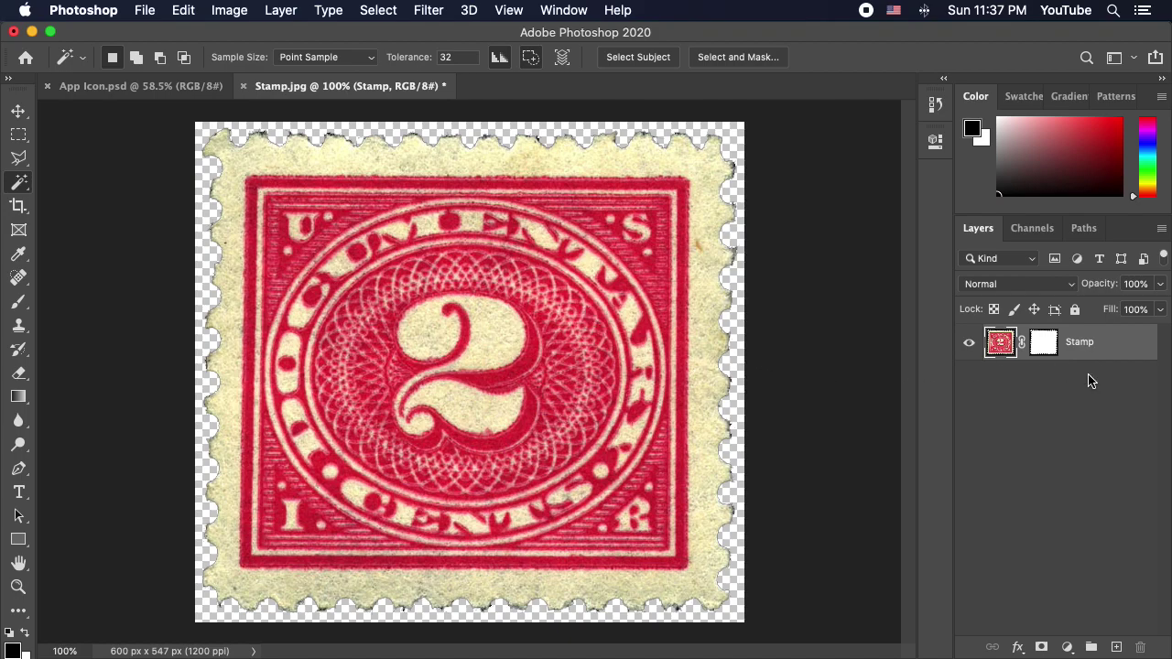
{"action": "right_click", "coordinate": [1129, 345]}
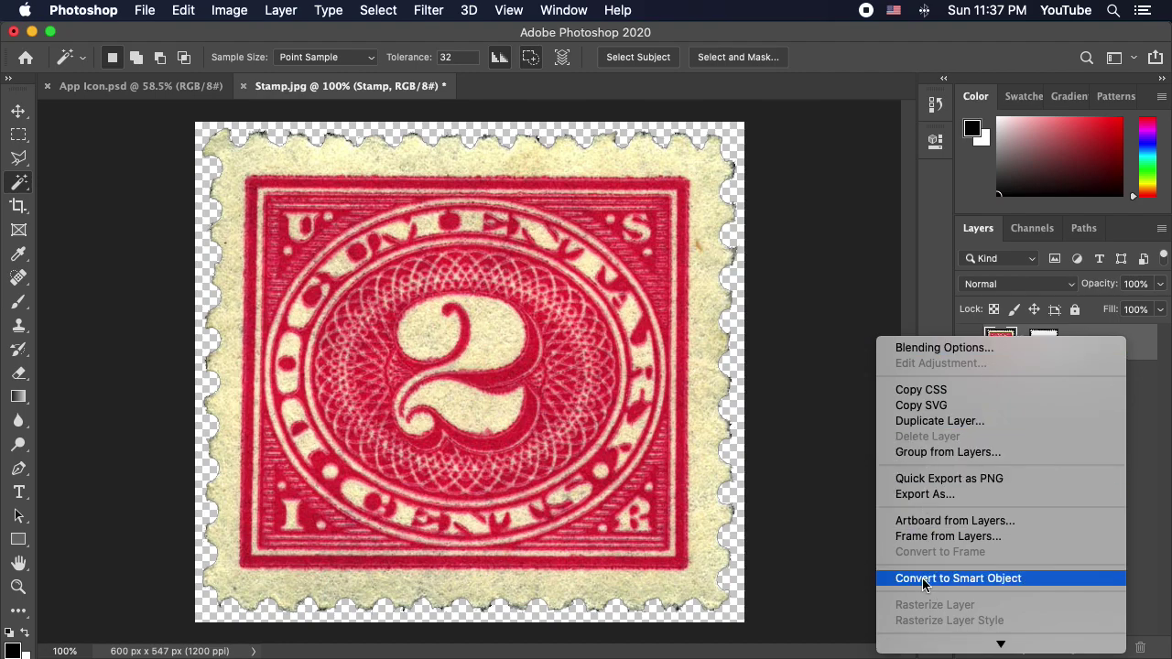
{"action": "left_click", "coordinate": [954, 578]}
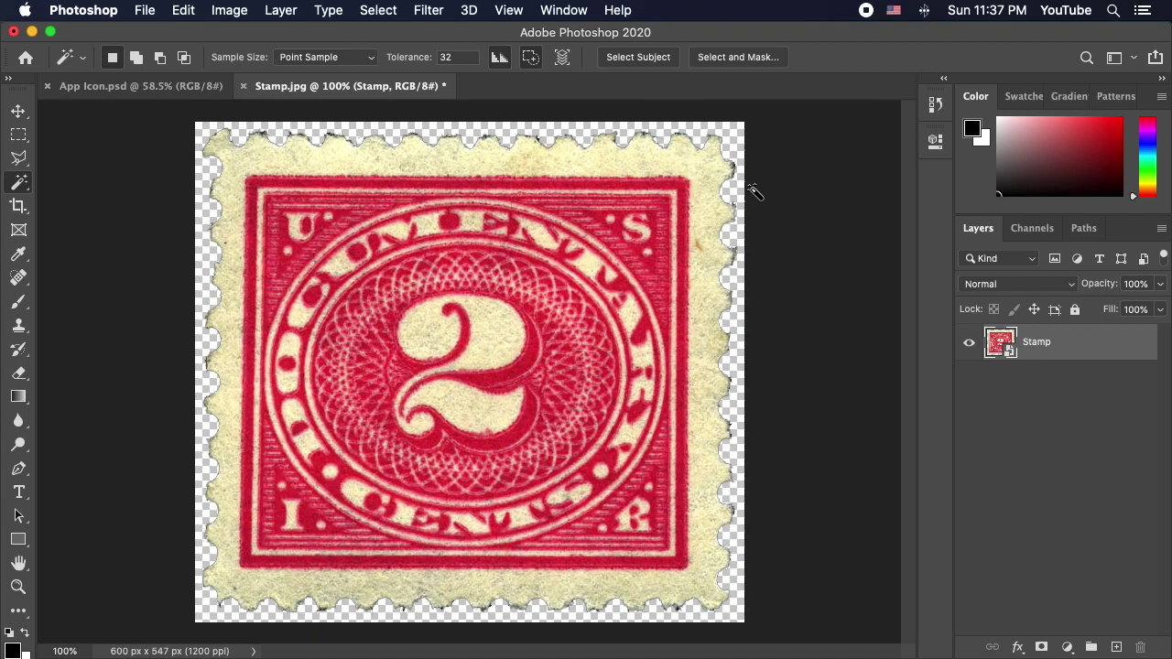
Try scaling the Stamp smart object down with Free Transform into the lower-left corner of the canvas.
{"action": "key", "text": "super+t"}
{"action": "key", "text": "Escape"}
{"action": "left_click", "coordinate": [183, 11]}
{"action": "left_click", "coordinate": [293, 417]}
{"action": "left_click_drag", "start_coordinate": [740, 129], "coordinate": [385, 466]}
{"action": "key", "text": "Return"}
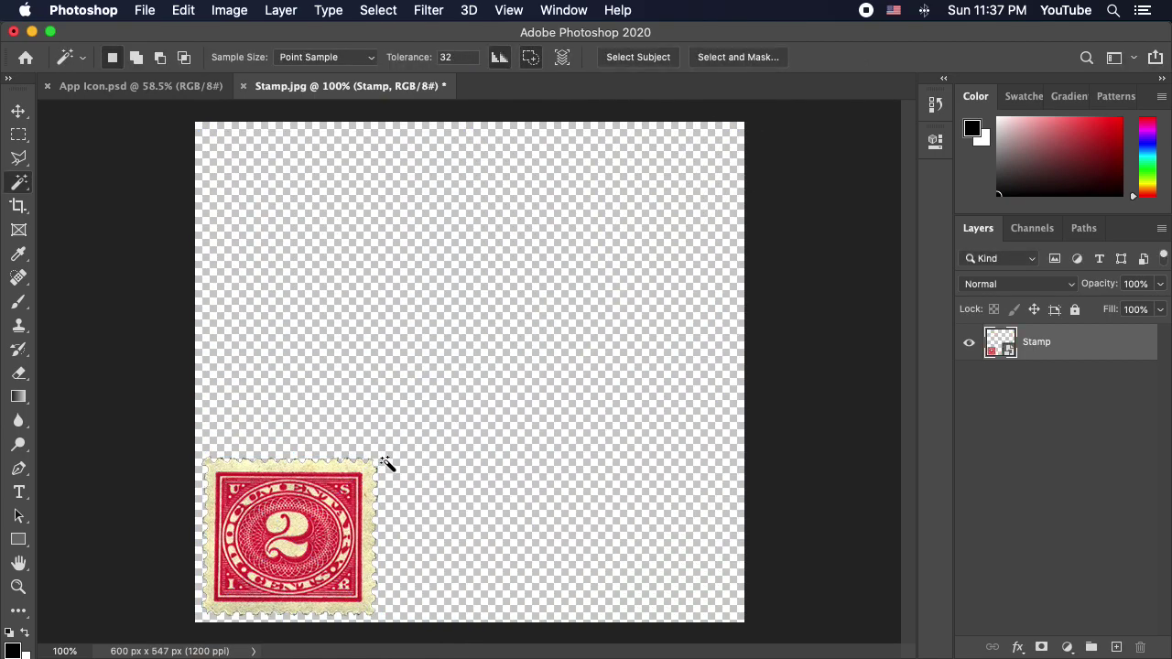
Scale the small stamp back up to about 95% with Free Transform and cancel any further enlargement.
{"action": "key", "text": "super+t"}
{"action": "left_click_drag", "start_coordinate": [379, 450], "coordinate": [748, 178]}
{"action": "key", "text": "Return"}
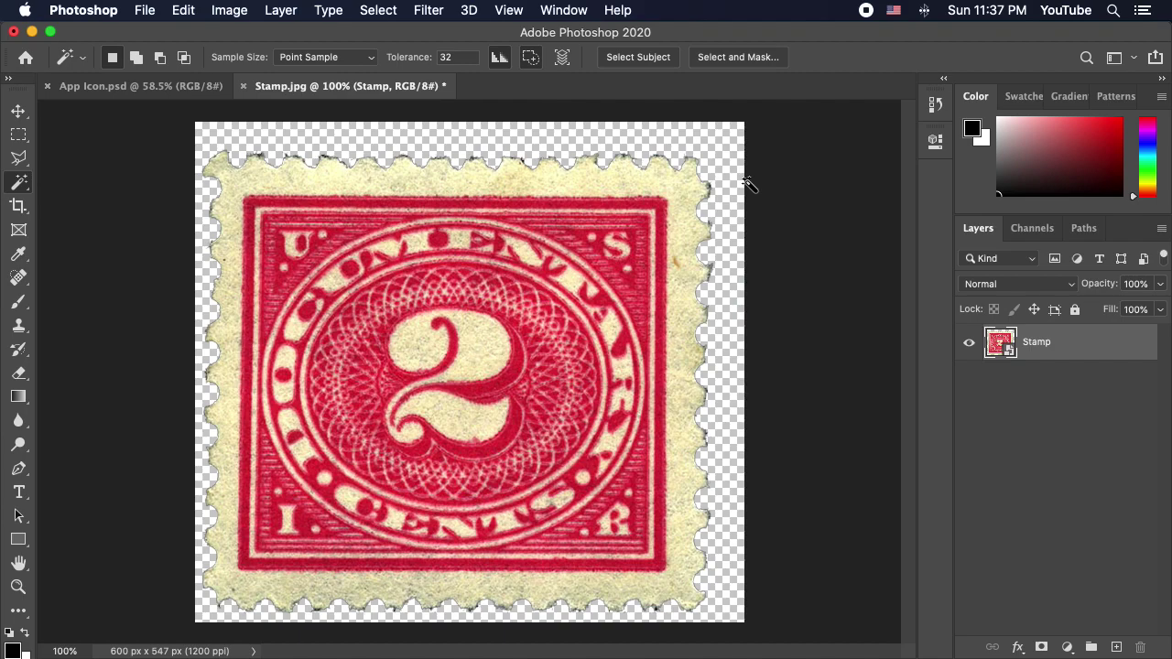
{"action": "key", "text": "super+t"}
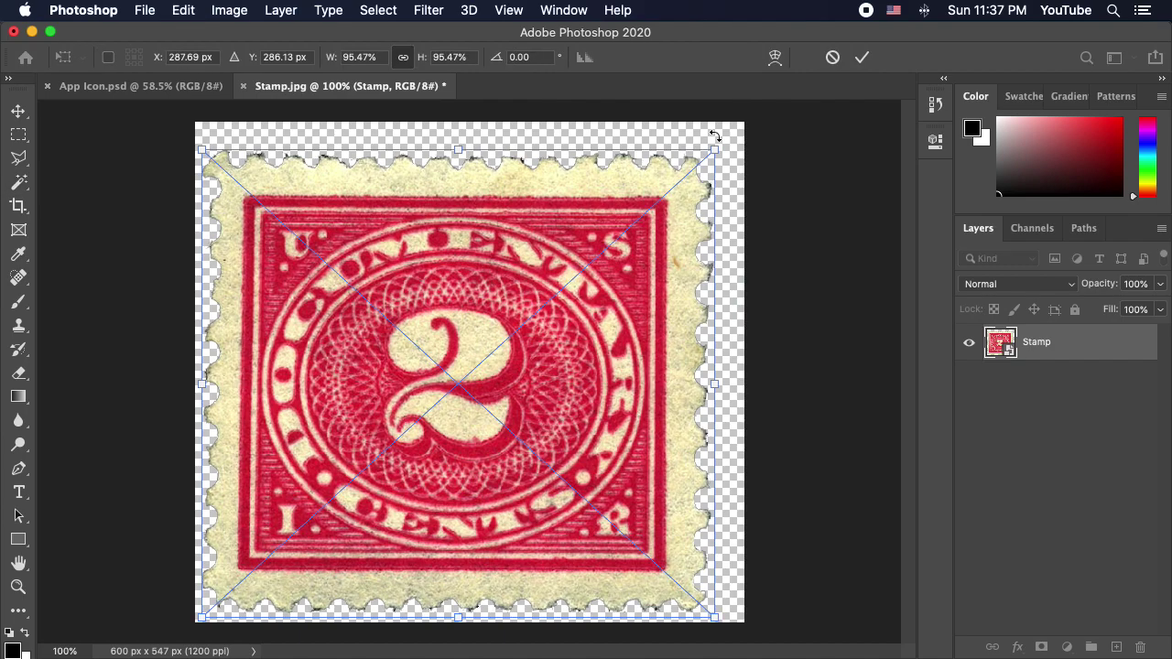
{"action": "left_click_drag", "start_coordinate": [715, 145], "coordinate": [902, 9]}
{"action": "key", "text": "Escape"}
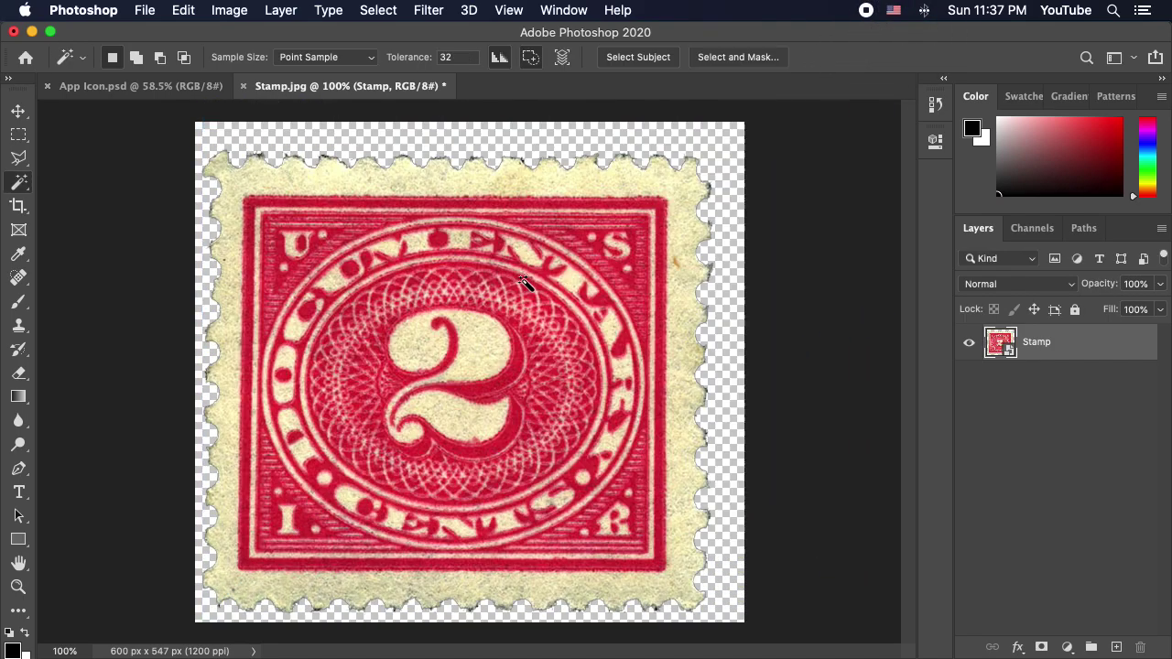
Revert Stamp.jpg to its Convert to Smart Object history state, undoing both Free Transform operations.
{"action": "left_click", "coordinate": [935, 103]}
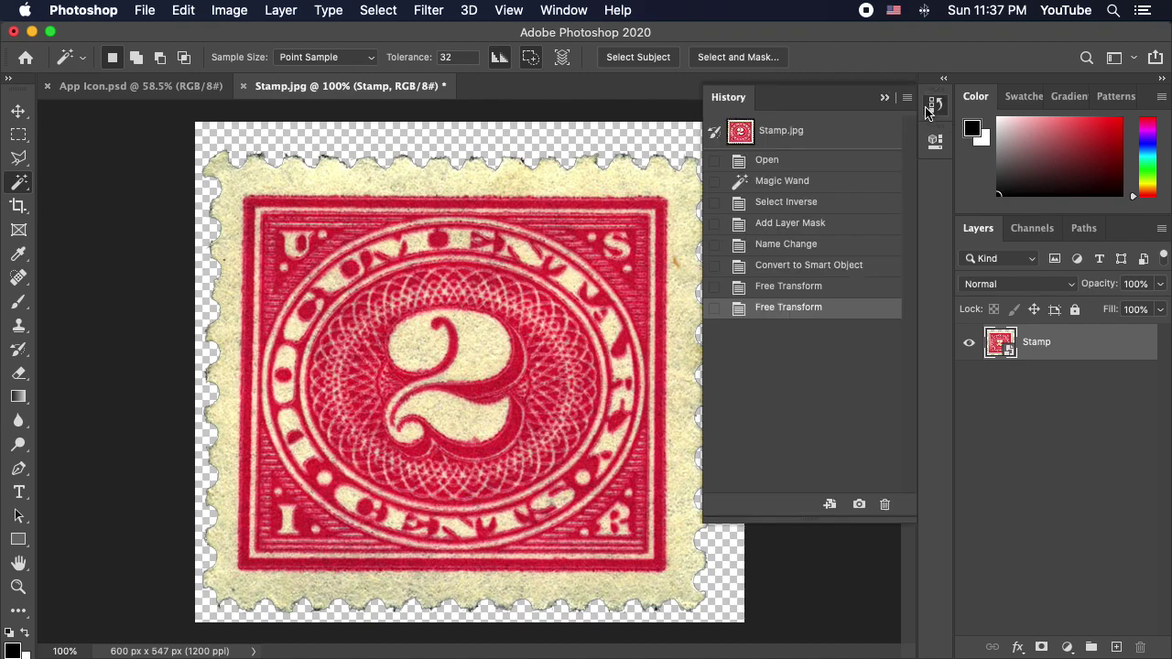
{"action": "left_click", "coordinate": [814, 267]}
{"action": "left_click", "coordinate": [936, 105]}
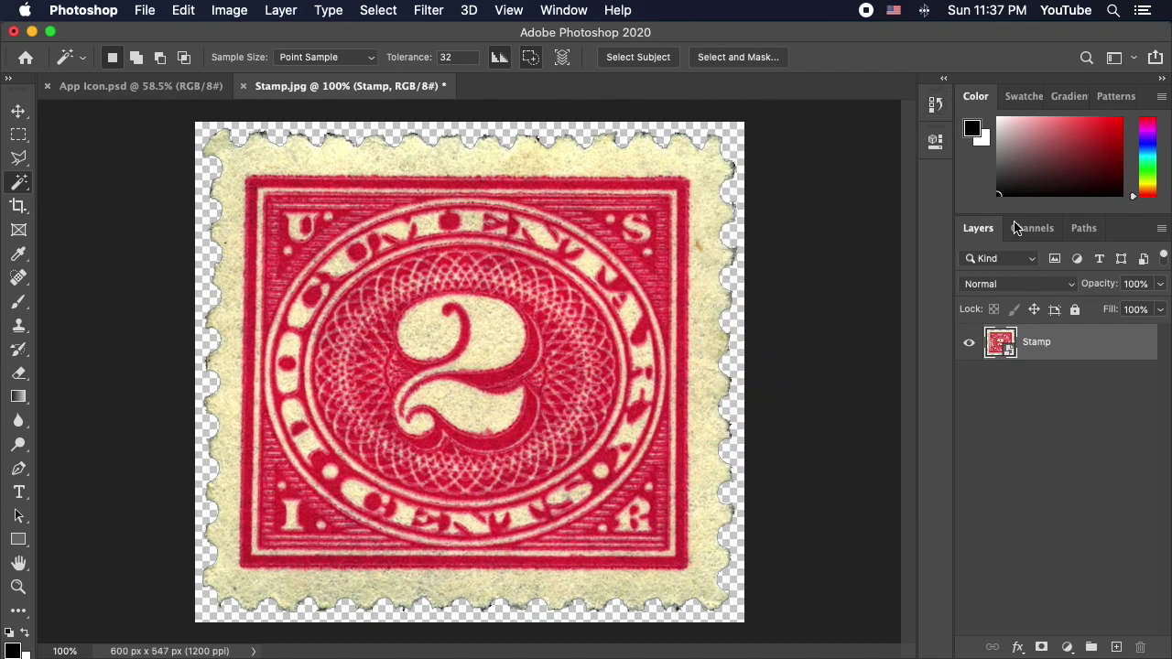
Place the Stamp smart object over the upper part of the envelope in App Icon.psd and close Stamp.jpg without saving.
{"action": "left_click", "coordinate": [20, 112]}
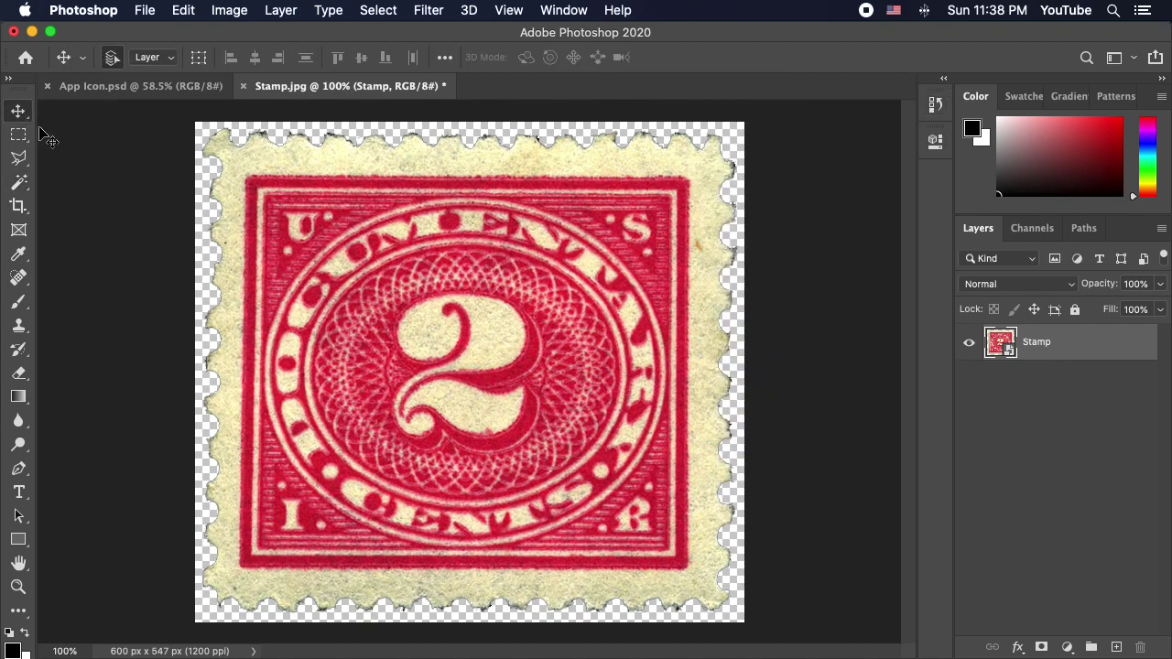
{"action": "left_click_drag", "start_coordinate": [503, 316], "coordinate": [539, 282]}
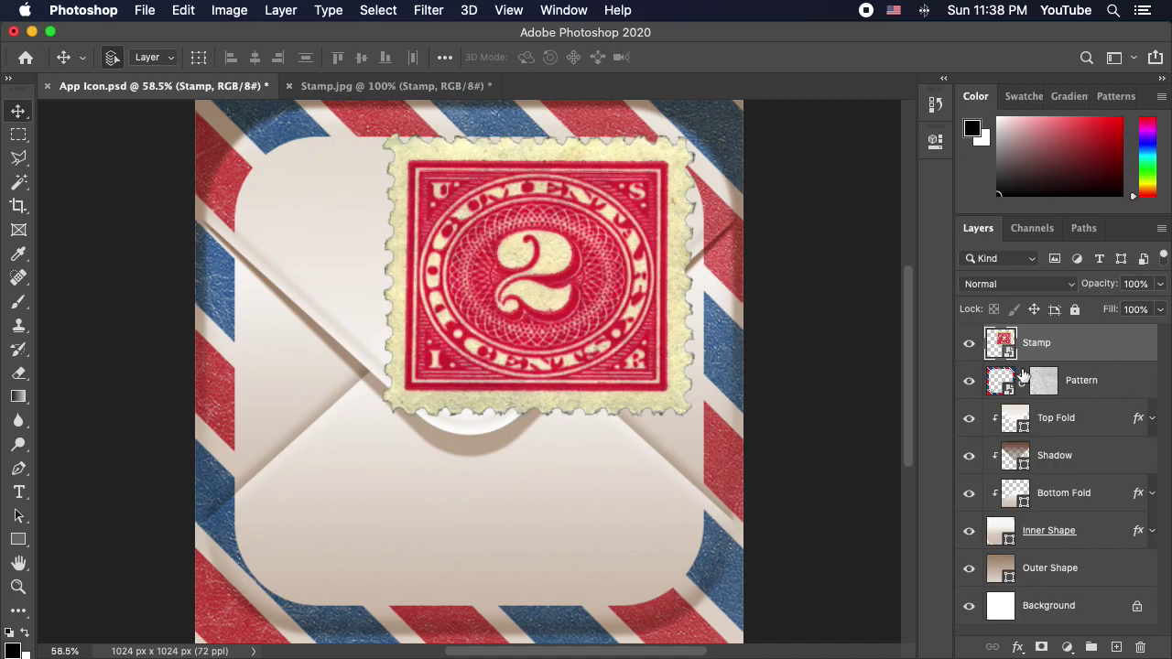
{"action": "left_click", "coordinate": [352, 91]}
{"action": "left_click", "coordinate": [289, 85]}
{"action": "left_click", "coordinate": [549, 258]}
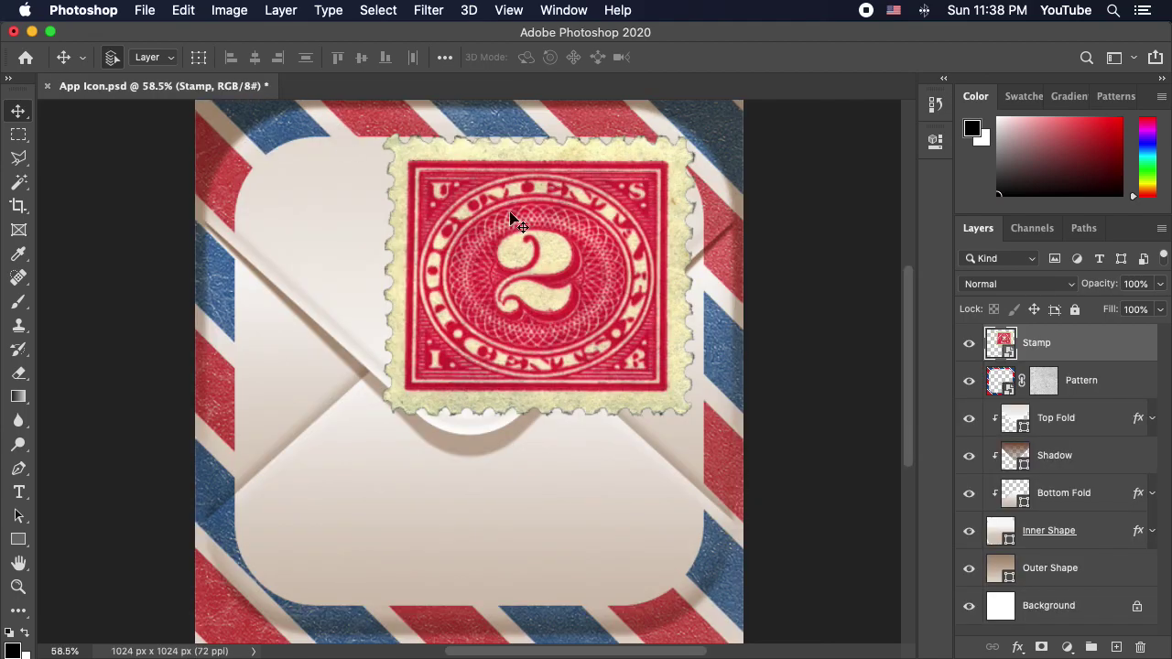
{"action": "left_click_drag", "start_coordinate": [569, 258], "coordinate": [542, 278]}
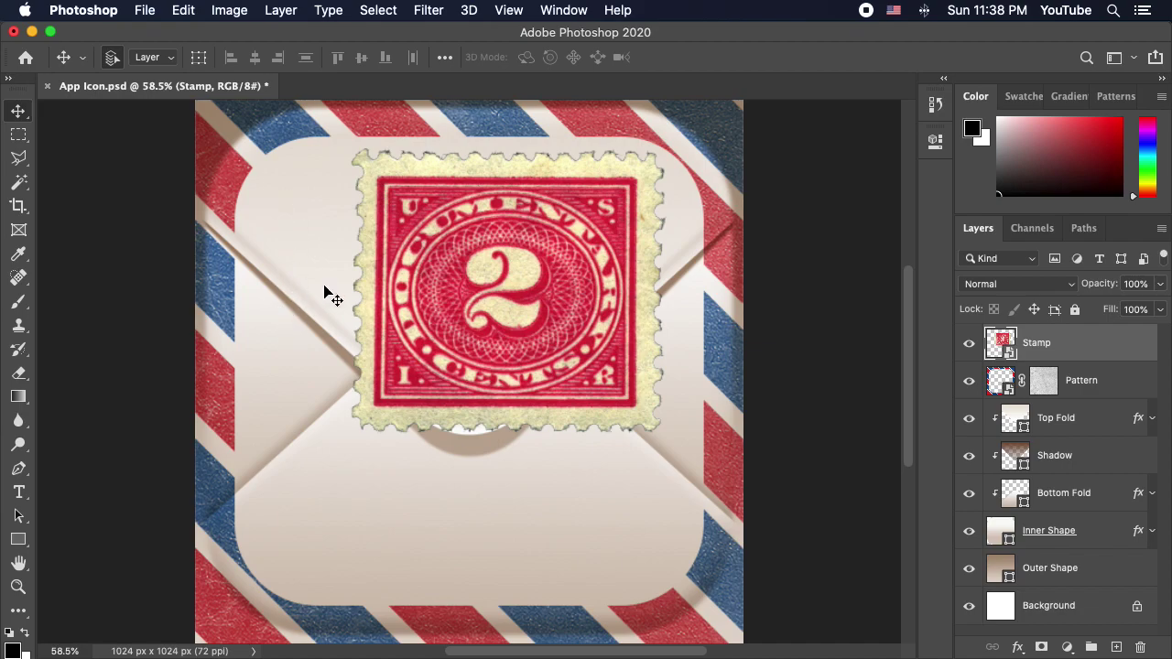
Open the Stamp smart object's contents, apply Auto Color, and close Stamp.psb with the changes saved.
{"action": "double_click", "coordinate": [1000, 346]}
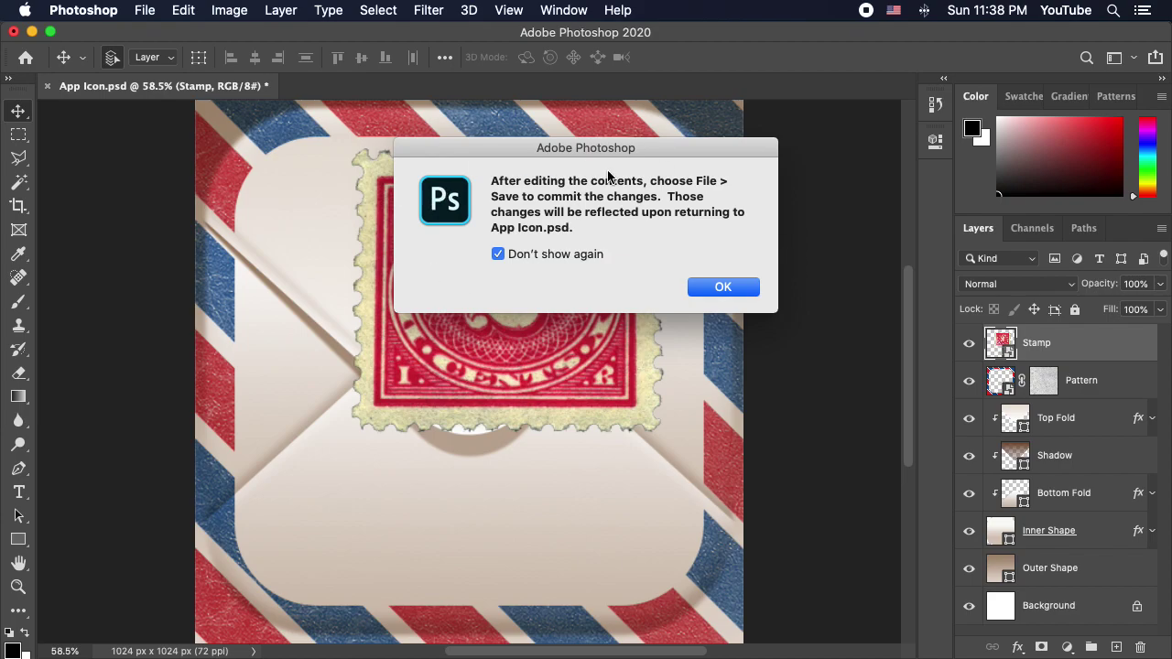
{"action": "left_click", "coordinate": [725, 288]}
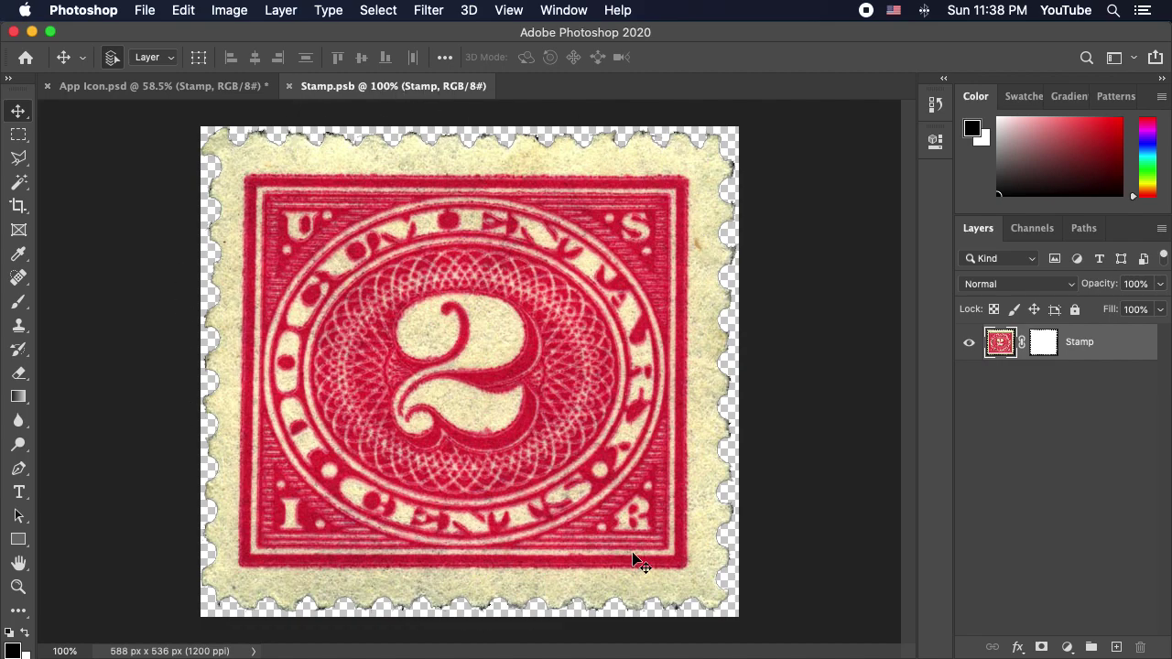
{"action": "left_click", "coordinate": [224, 12]}
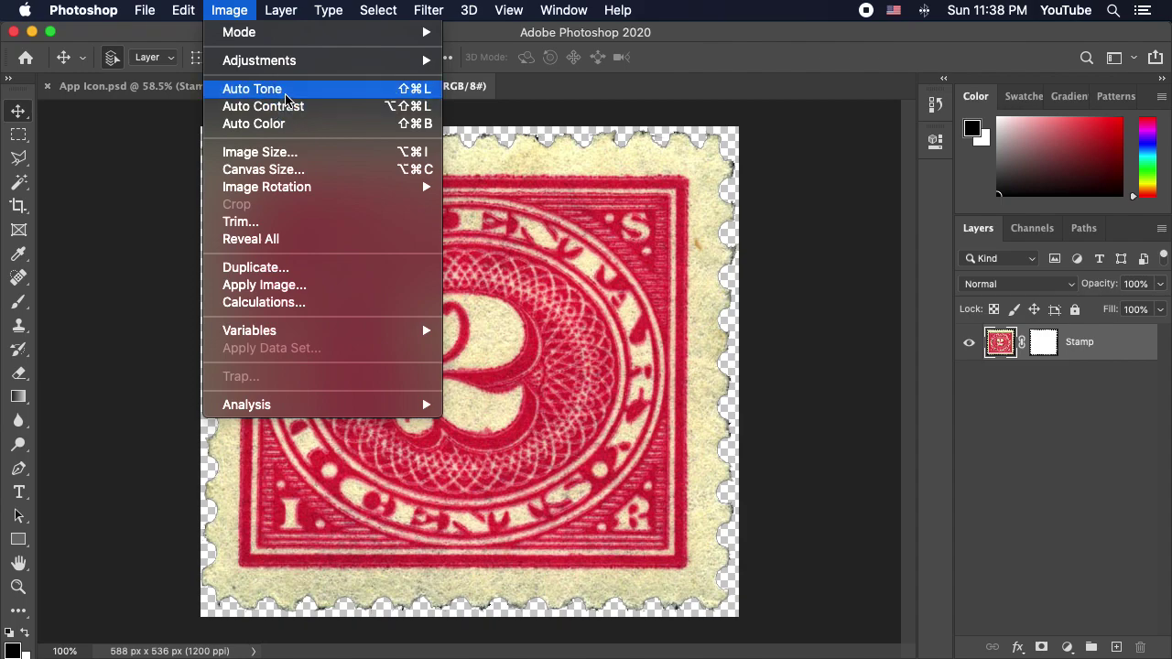
{"action": "left_click", "coordinate": [284, 124]}
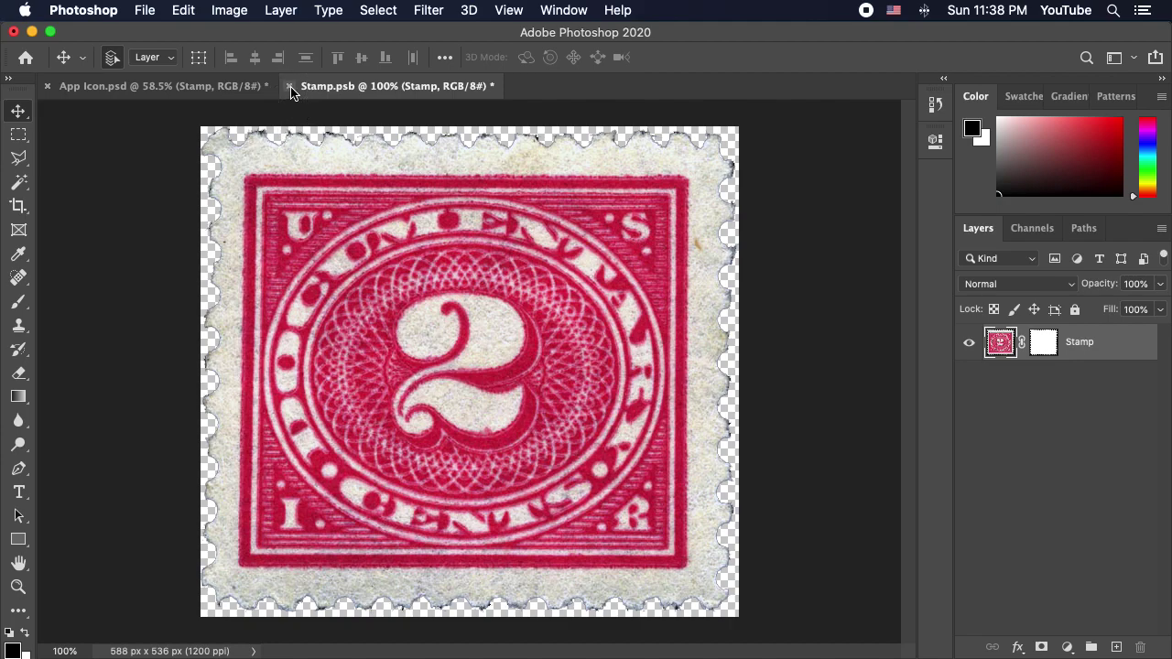
{"action": "left_click", "coordinate": [290, 87]}
{"action": "left_click", "coordinate": [749, 265]}
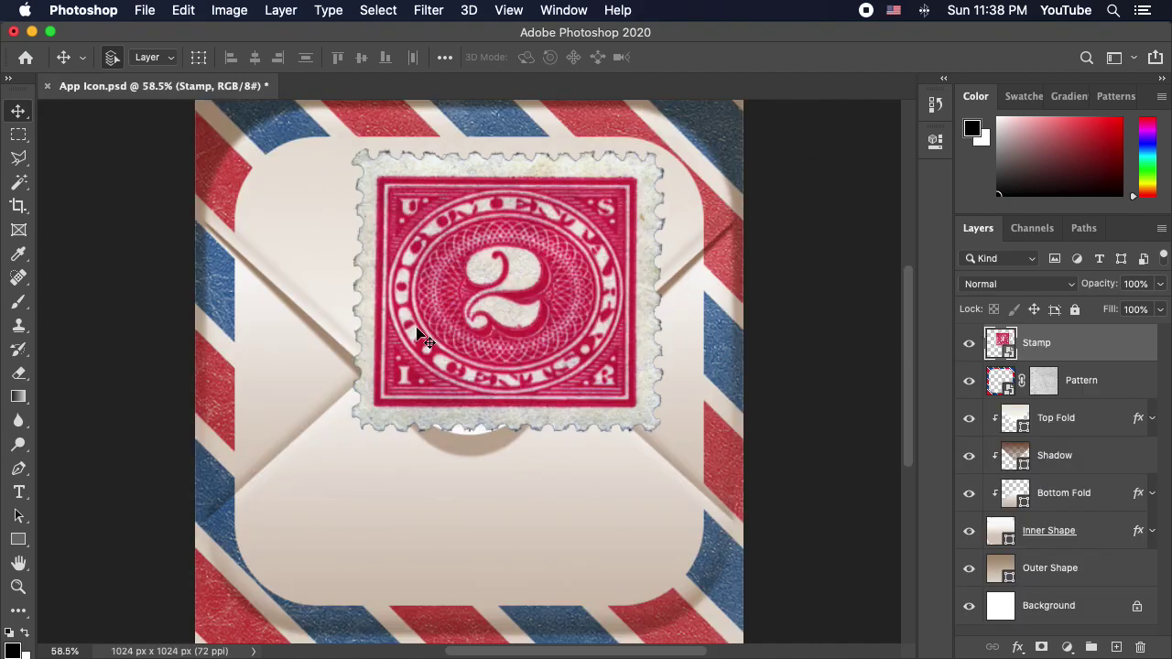
Scale the stamp down with Free Transform to about 669% width and move it toward the envelope's upper-right corner.
{"action": "key", "text": "super"}
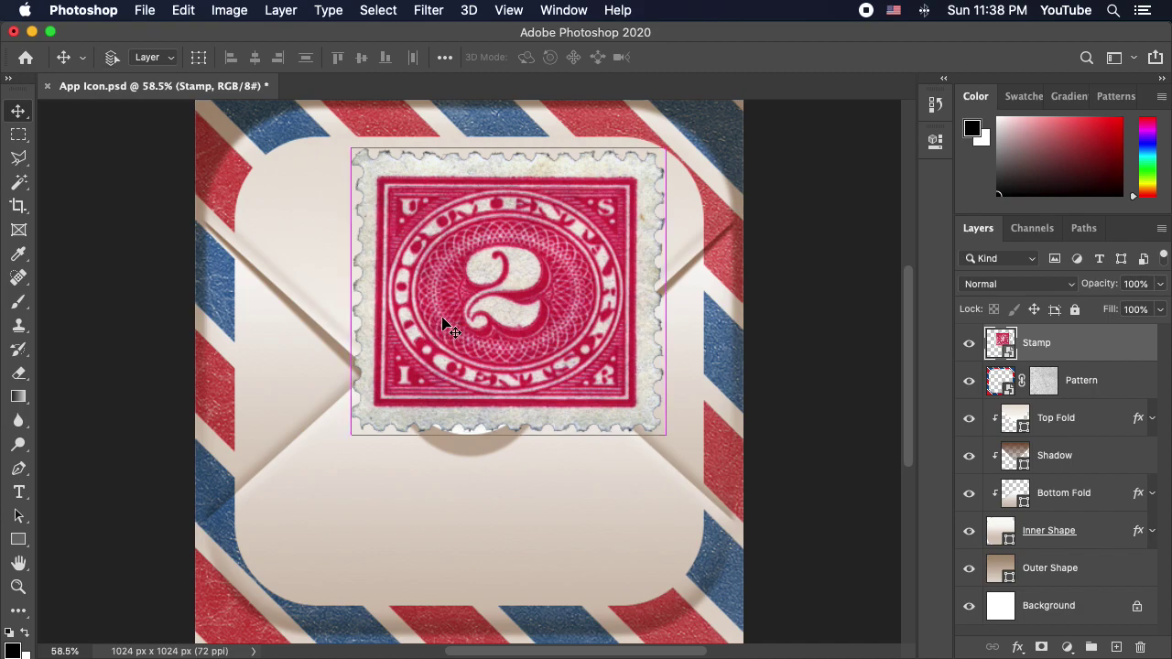
{"action": "key", "text": "super+t"}
{"action": "left_click_drag", "start_coordinate": [351, 436], "coordinate": [511, 313]}
{"action": "left_click_drag", "start_coordinate": [544, 285], "coordinate": [533, 293]}
Rotate the stamp to about 6.7° clockwise and position it inside the upper-right corner of the envelope flap.
{"action": "left_click_drag", "start_coordinate": [635, 226], "coordinate": [664, 210]}
{"action": "mouse_move", "coordinate": [553, 262]}
{"action": "left_mouse_down"}
{"action": "mouse_move", "coordinate": [584, 235]}
{"action": "mouse_move", "coordinate": [580, 268]}
{"action": "mouse_move", "coordinate": [557, 255]}
{"action": "mouse_move", "coordinate": [589, 266]}
{"action": "mouse_move", "coordinate": [560, 260]}
{"action": "left_mouse_up"}
{"action": "left_click_drag", "start_coordinate": [635, 223], "coordinate": [627, 237]}
{"action": "left_click_drag", "start_coordinate": [562, 254], "coordinate": [556, 257]}
Set the stamp's transform to 660% width and height with a 5° rotation, and apply it.
{"action": "left_click", "coordinate": [360, 57]}
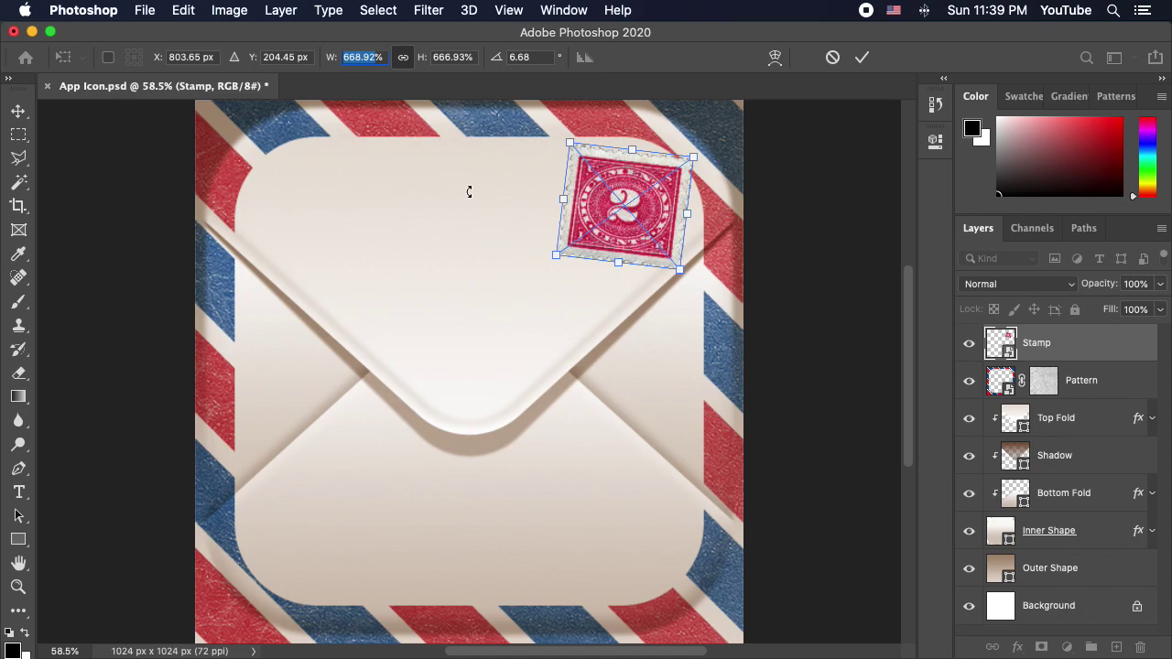
{"action": "type", "text": "660"}
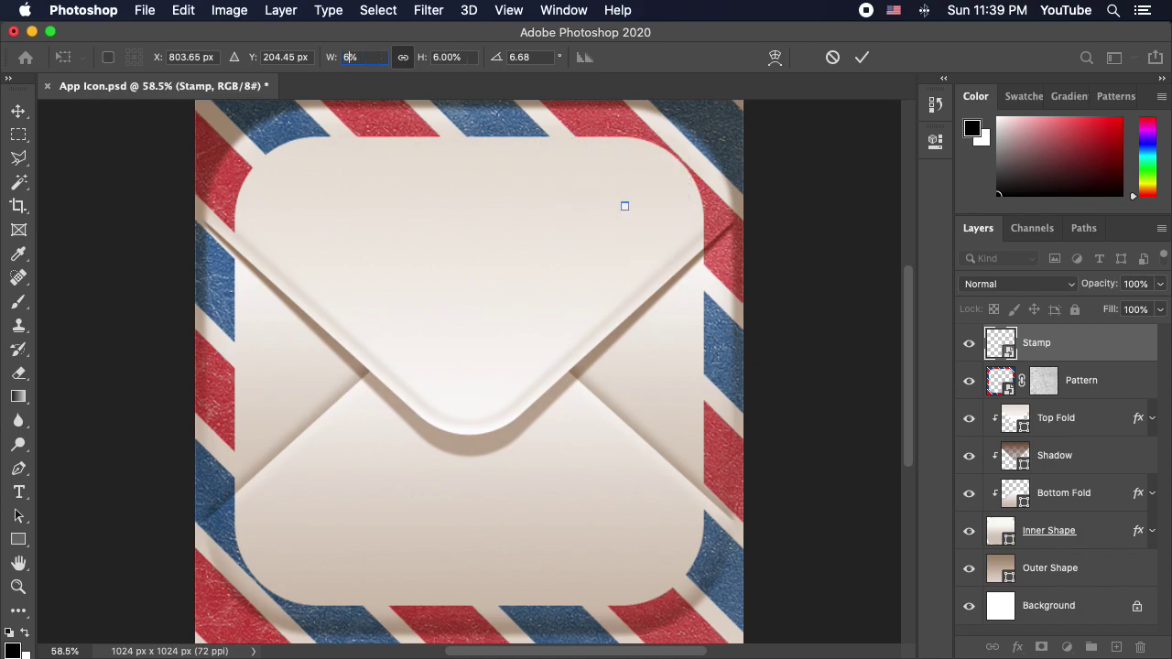
{"action": "key", "text": "Tab"}
{"action": "key", "text": "Tab"}
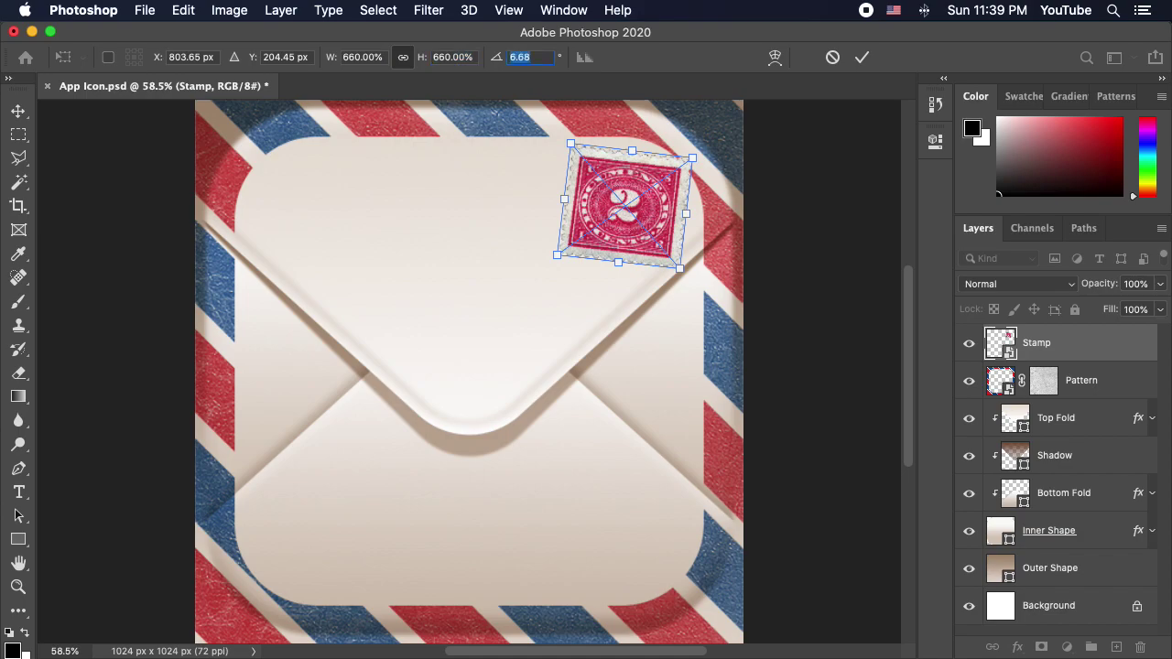
{"action": "type", "text": "5"}
{"action": "key", "text": "Tab"}
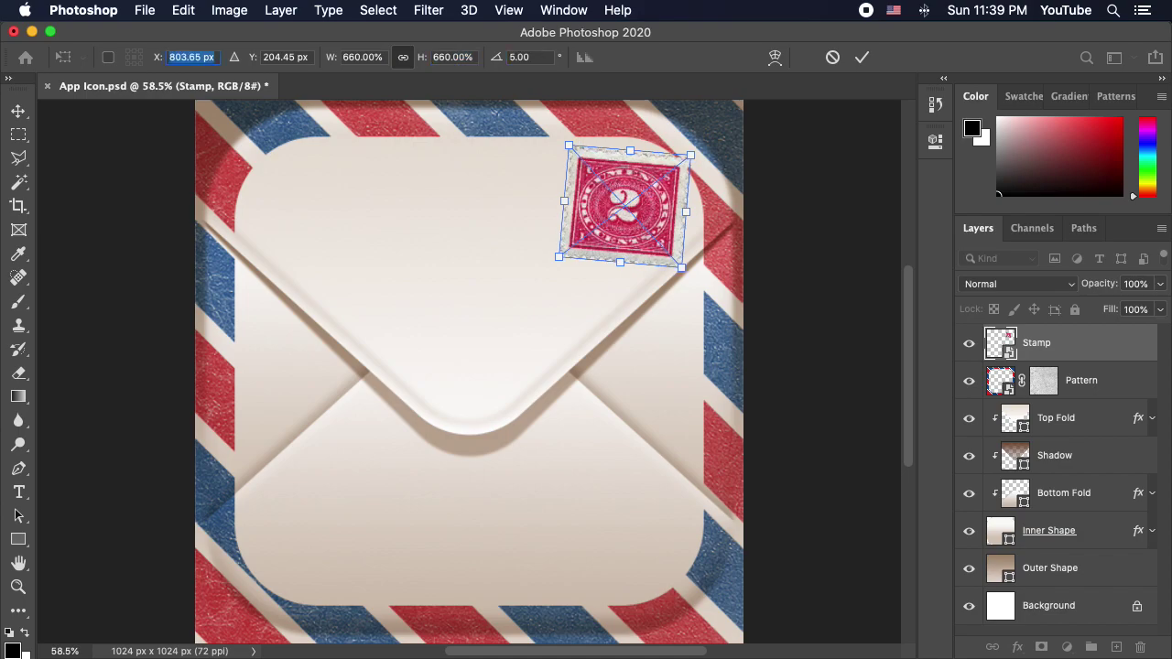
{"action": "key", "text": "Return"}
{"action": "key", "text": "Return"}
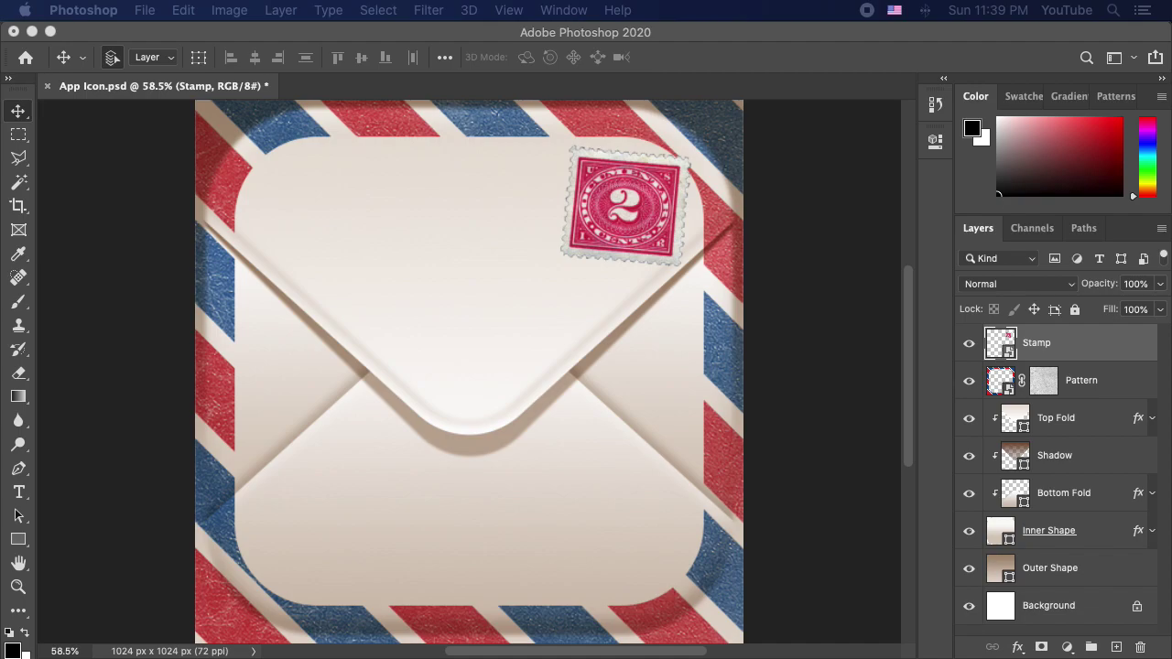
Add a Drop Shadow layer style to the Stamp layer, keeping the stamp in view beside the style settings.
{"action": "left_click", "coordinate": [1139, 348]}
{"action": "left_click", "coordinate": [1018, 647]}
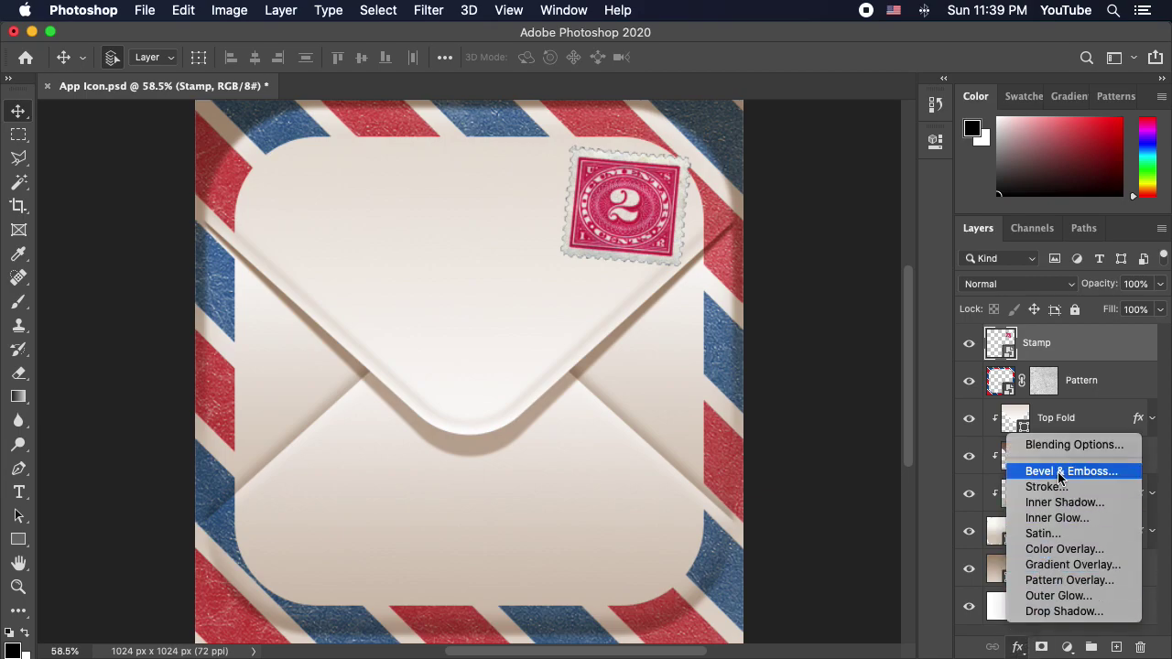
{"action": "left_click", "coordinate": [1062, 611]}
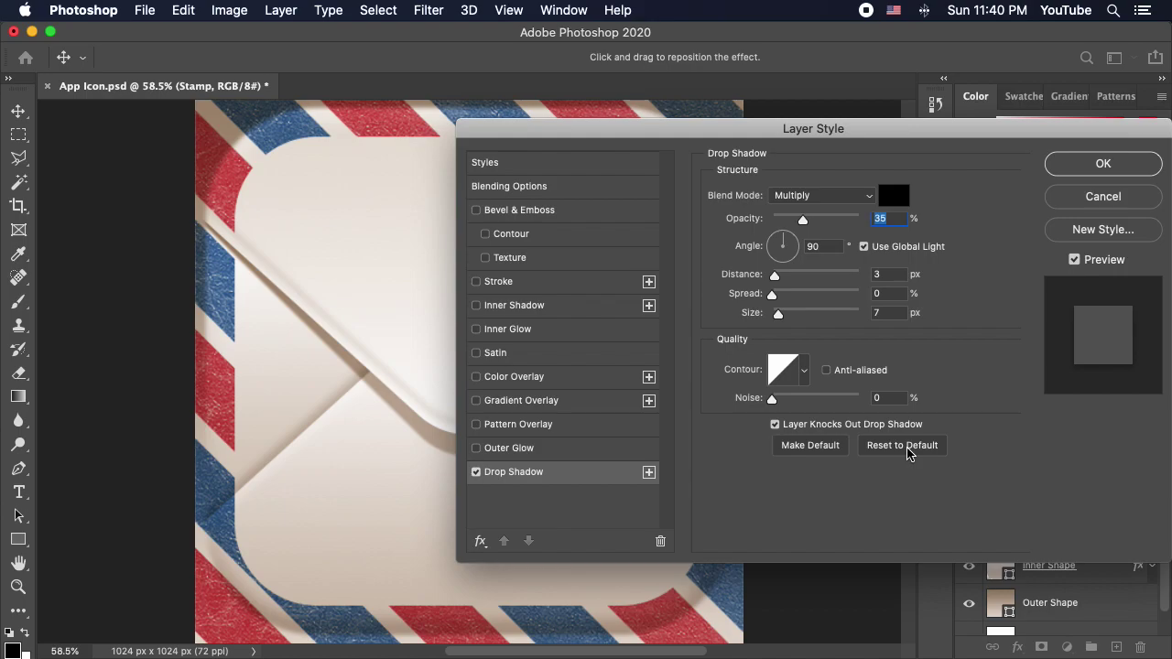
{"action": "left_click_drag", "start_coordinate": [913, 131], "coordinate": [1046, 219]}
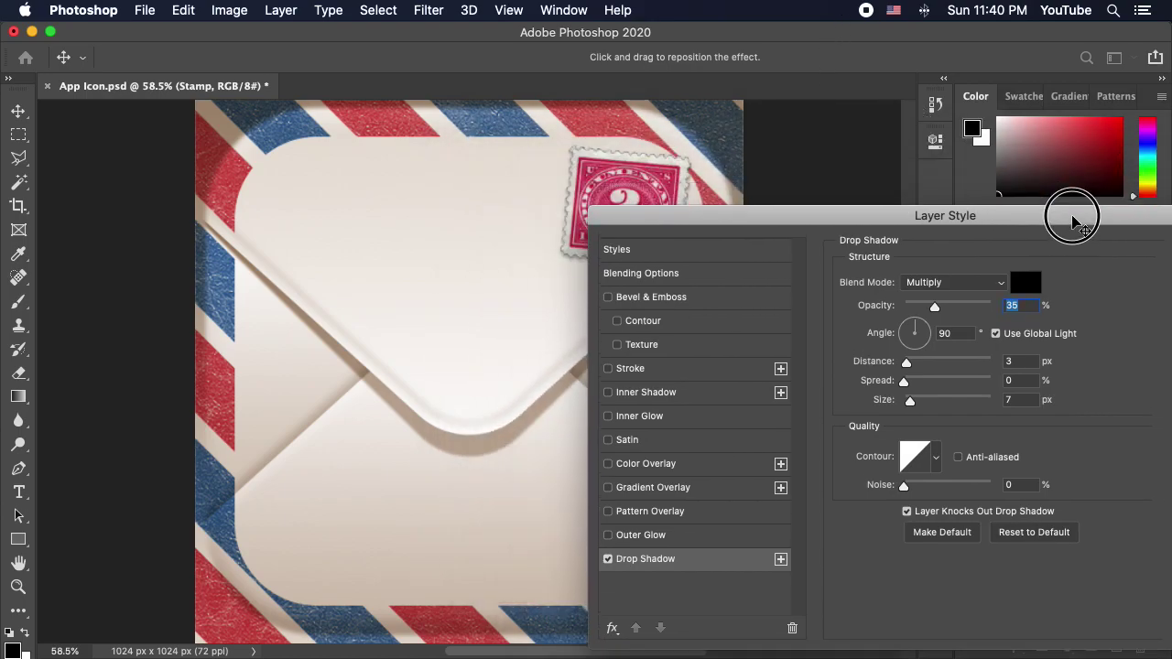
{"action": "left_click_drag", "start_coordinate": [693, 223], "coordinate": [764, 231]}
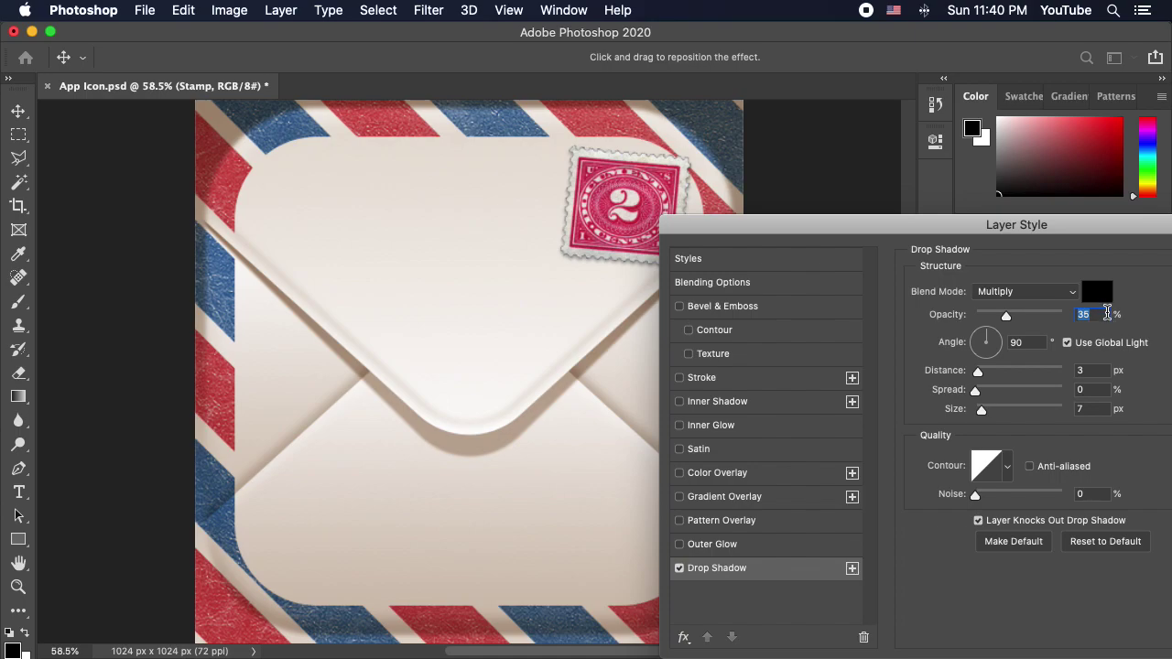
Set the drop shadow to 30% opacity, 2 px distance and 4 px size, and compare the stamp with and without it.
{"action": "type", "text": "30"}
{"action": "key", "text": "Tab"}
{"action": "key", "text": "Tab"}
{"action": "type", "text": "2"}
{"action": "key", "text": "Tab"}
{"action": "key", "text": "Tab"}
{"action": "type", "text": "4"}
{"action": "key", "text": "Tab"}
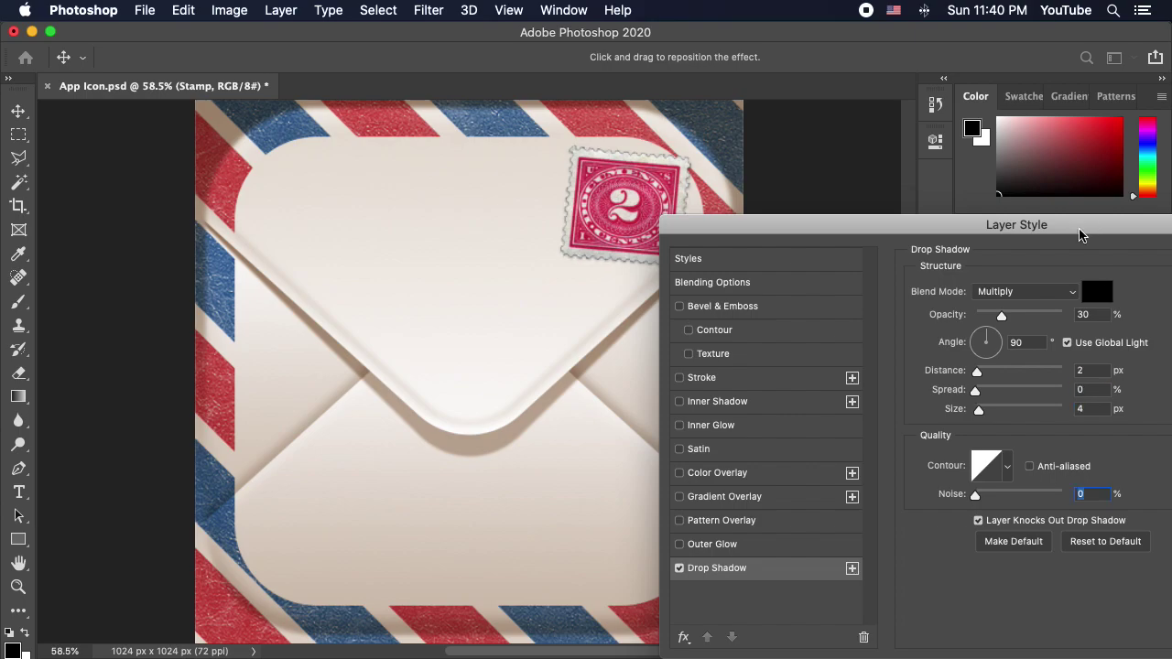
{"action": "left_click", "coordinate": [680, 568]}
{"action": "left_click", "coordinate": [680, 569]}
{"action": "left_click", "coordinate": [679, 569]}
{"action": "left_click", "coordinate": [680, 569]}
{"action": "mouse_move", "coordinate": [910, 228]}
{"action": "left_mouse_down"}
{"action": "mouse_move", "coordinate": [680, 251]}
{"action": "mouse_move", "coordinate": [905, 207]}
{"action": "left_mouse_up"}
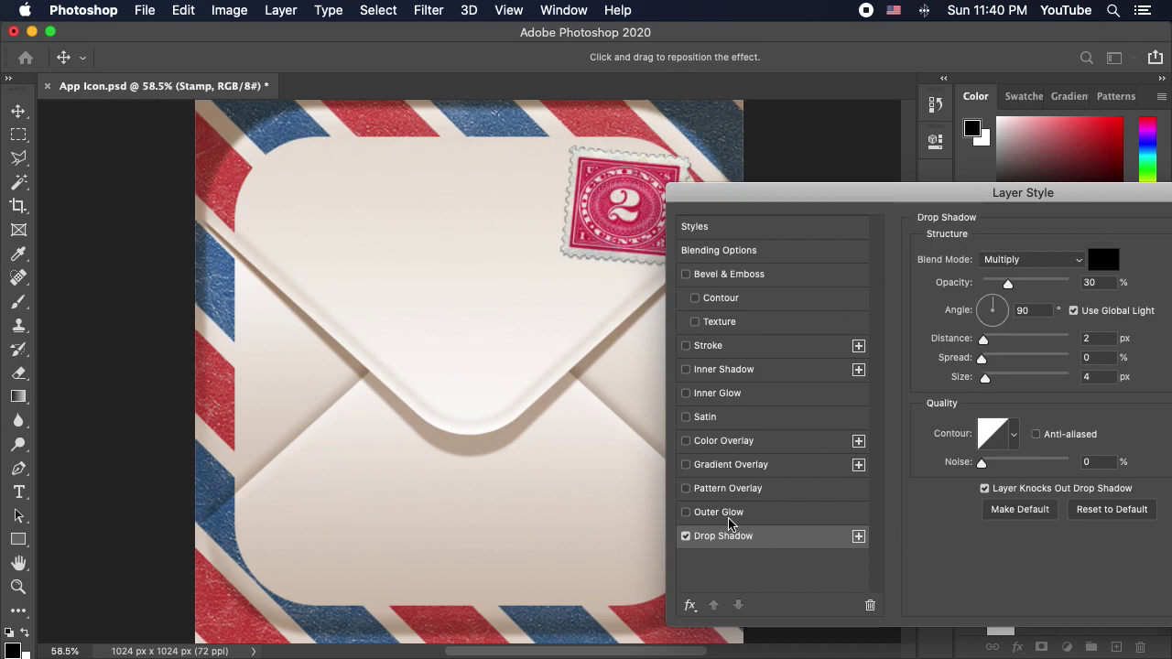
Enable an Outer Glow on the stamp with Multiply blend mode and black as the glow color.
{"action": "left_click", "coordinate": [736, 521]}
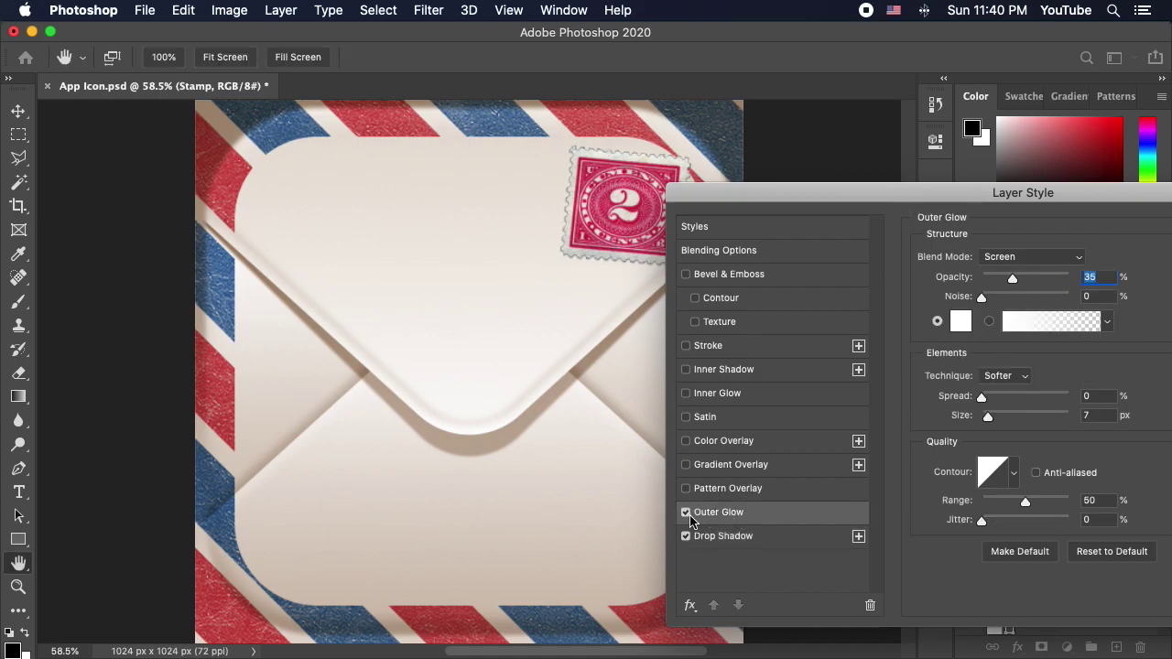
{"action": "left_click", "coordinate": [1036, 260]}
{"action": "left_click", "coordinate": [1024, 180]}
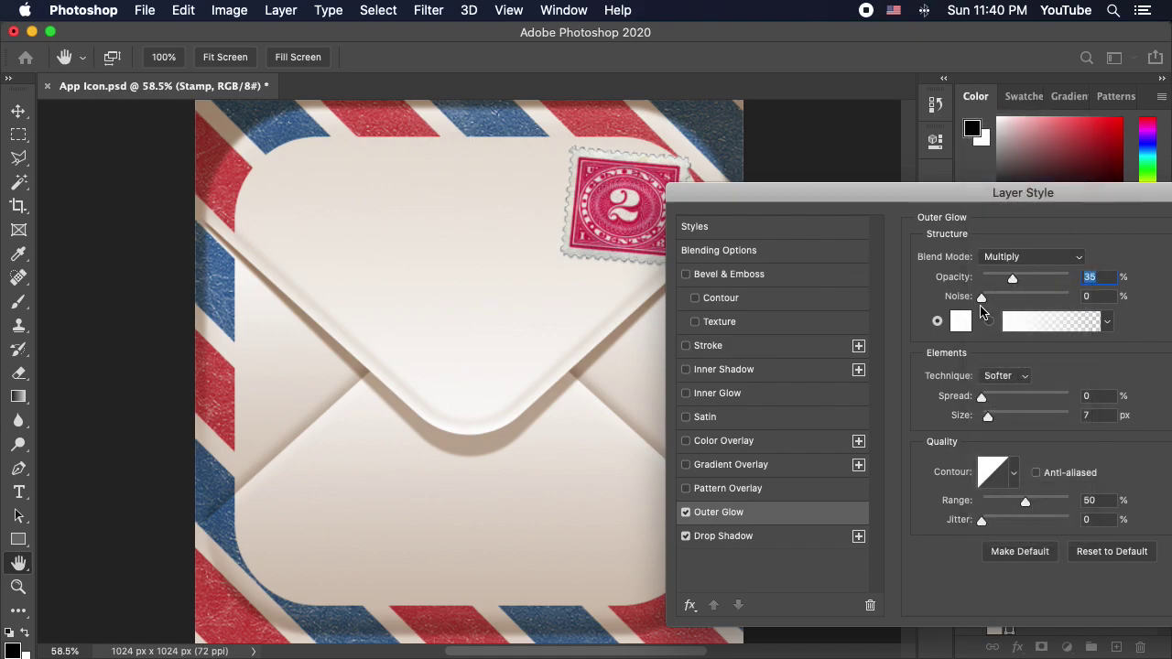
{"action": "left_click", "coordinate": [965, 321]}
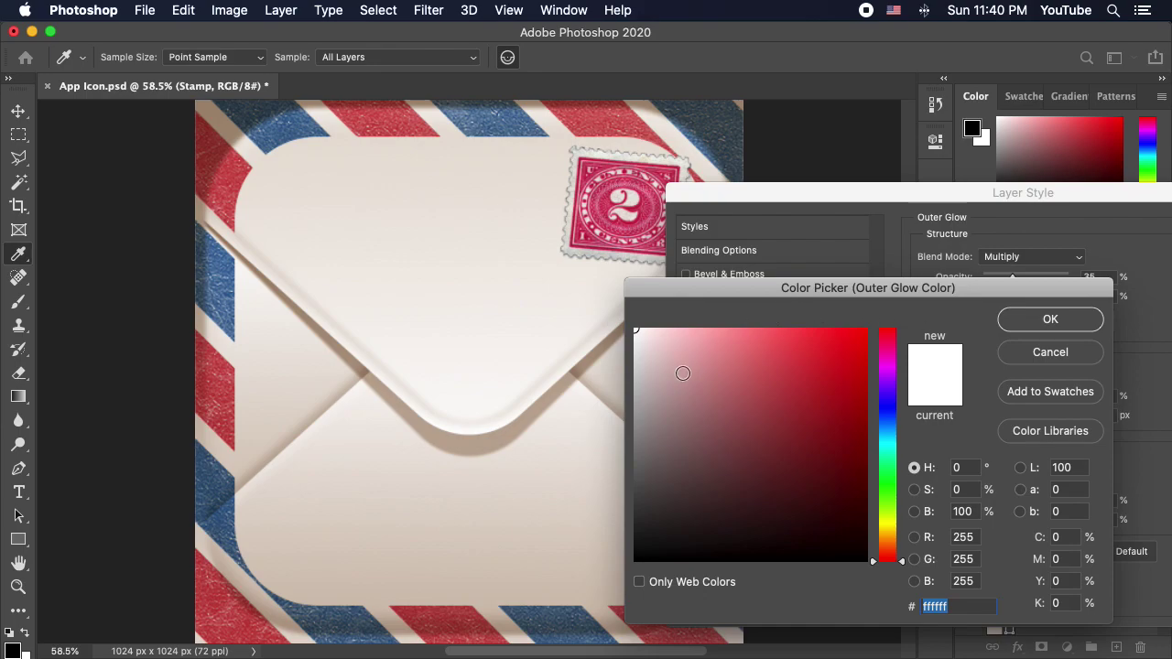
{"action": "left_click_drag", "start_coordinate": [682, 372], "coordinate": [607, 617]}
{"action": "left_click", "coordinate": [1050, 321]}
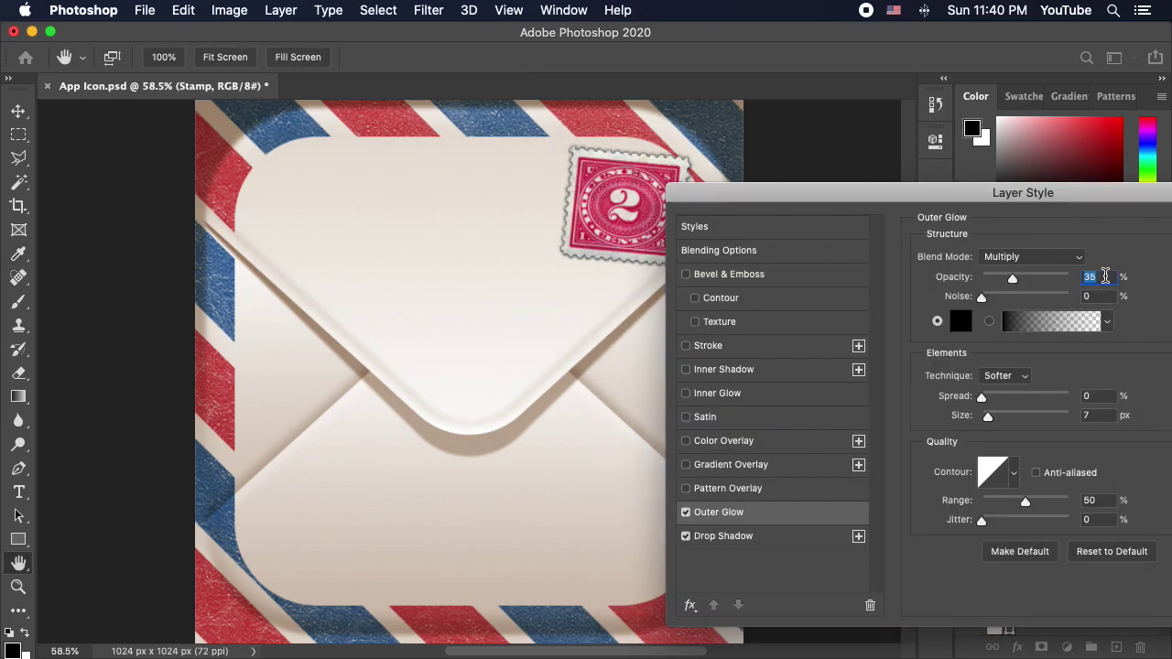
Set the outer glow to 5% opacity and 24 px size, compare it on and off, and apply the styles with the Stamp layer's effects list collapsed.
{"action": "type", "text": "5"}
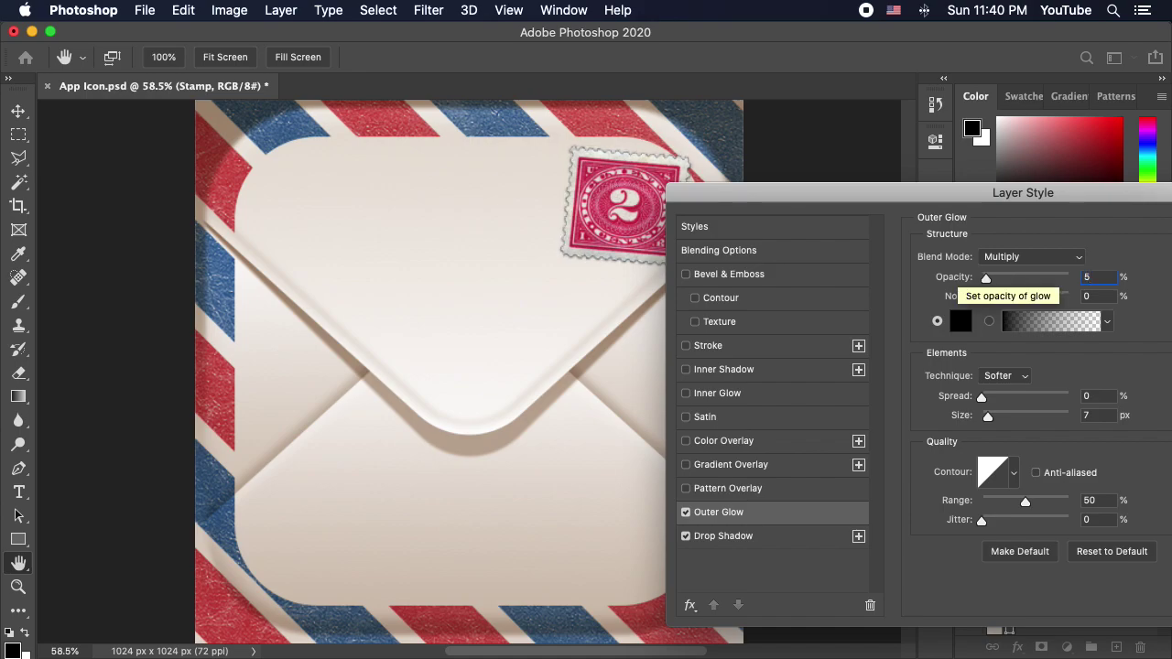
{"action": "key", "text": "Tab"}
{"action": "key", "text": "Tab"}
{"action": "key", "text": "Tab"}
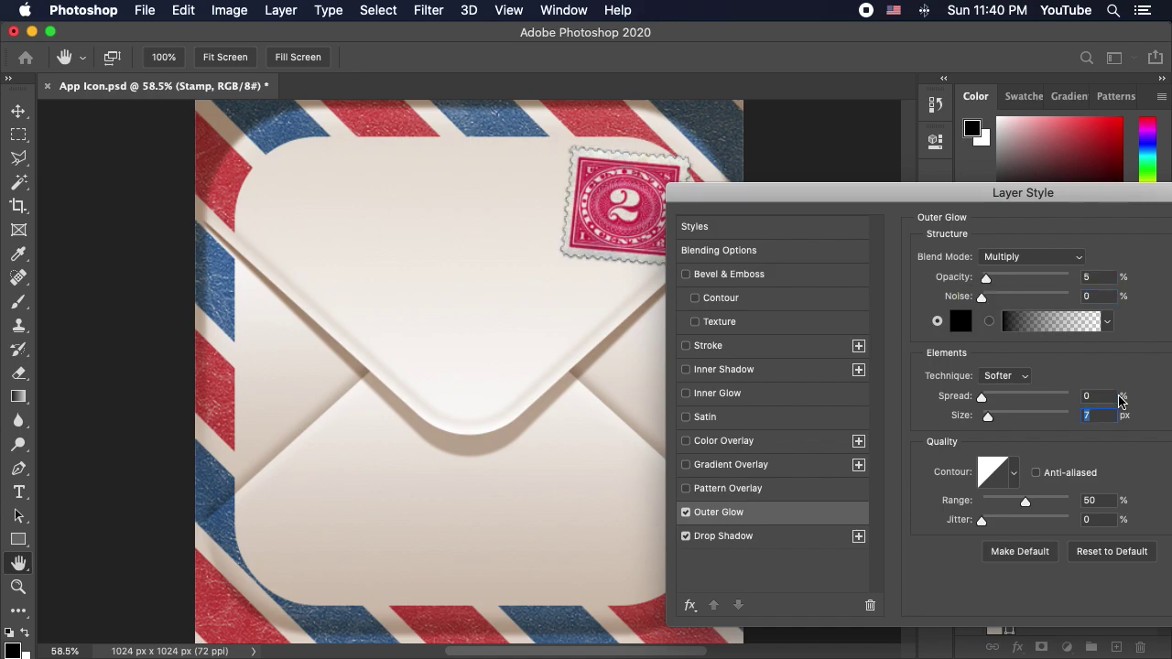
{"action": "type", "text": "24"}
{"action": "left_click", "coordinate": [686, 514]}
{"action": "left_click", "coordinate": [686, 514]}
{"action": "left_click", "coordinate": [686, 515]}
{"action": "left_click", "coordinate": [686, 515]}
{"action": "left_click_drag", "start_coordinate": [983, 197], "coordinate": [631, 218]}
{"action": "left_click", "coordinate": [961, 248]}
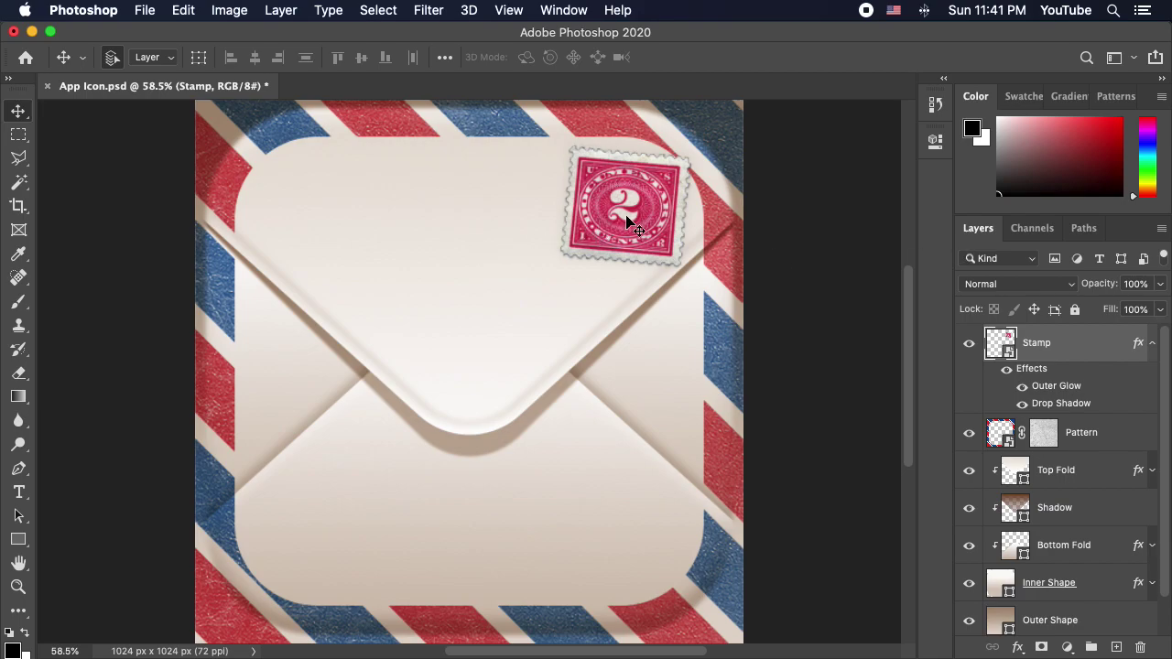
{"action": "left_click", "coordinate": [1153, 344]}
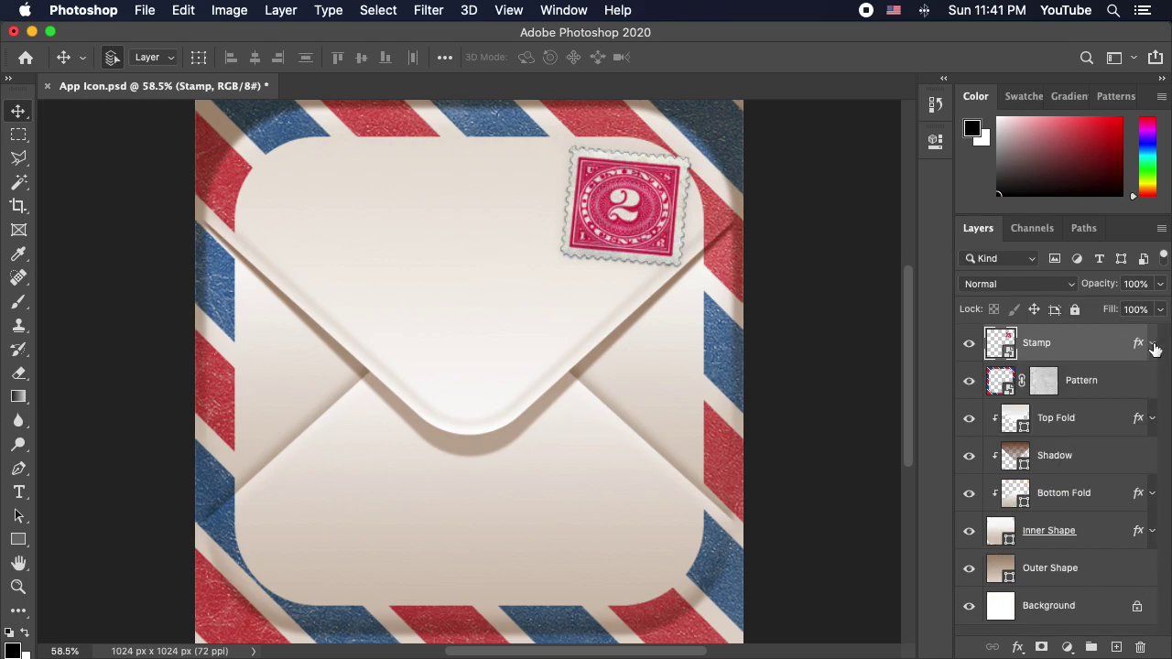